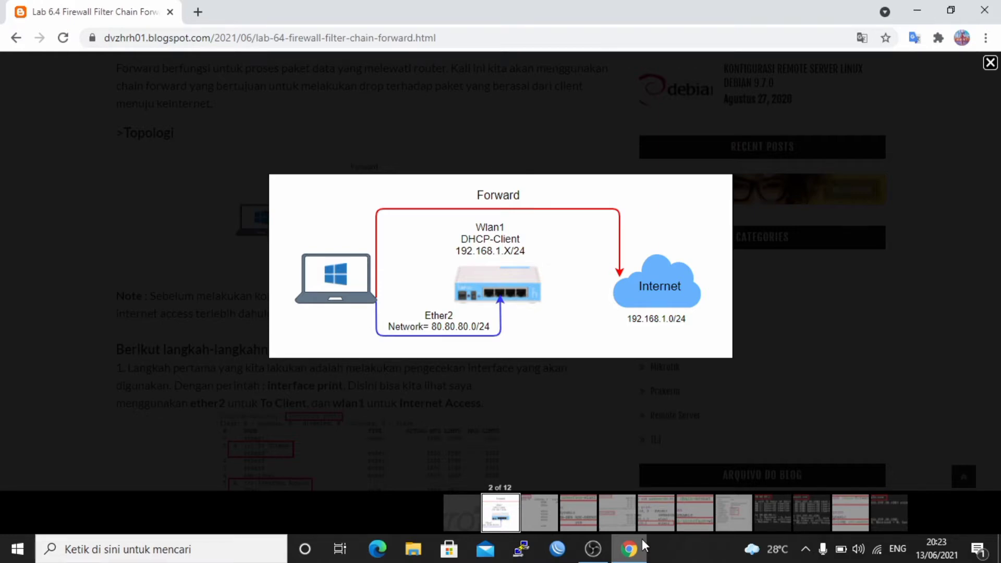
Switch to WinBox and connect to the discovered RB941-2nD router with the admin login.
click(558, 549)
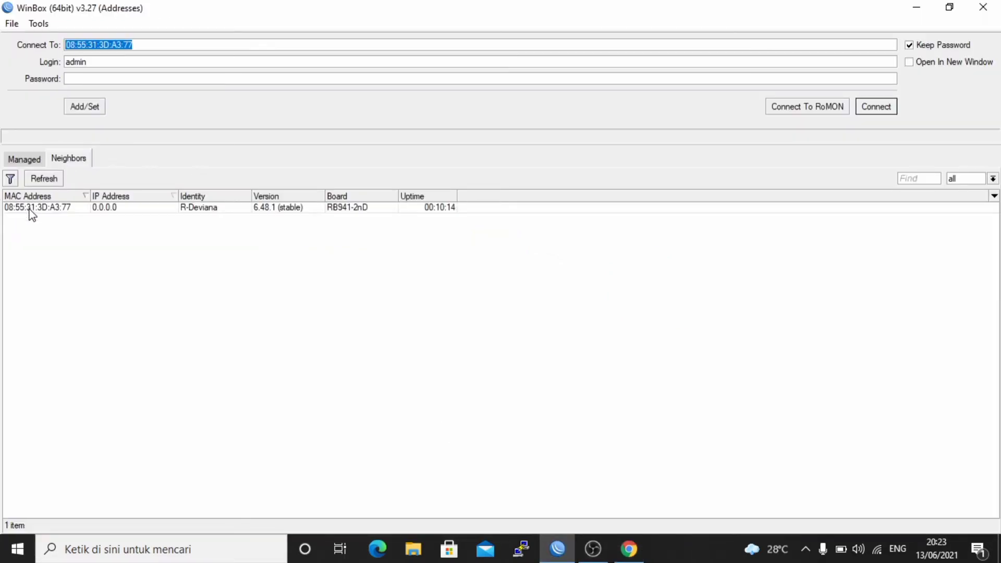
click(30, 208)
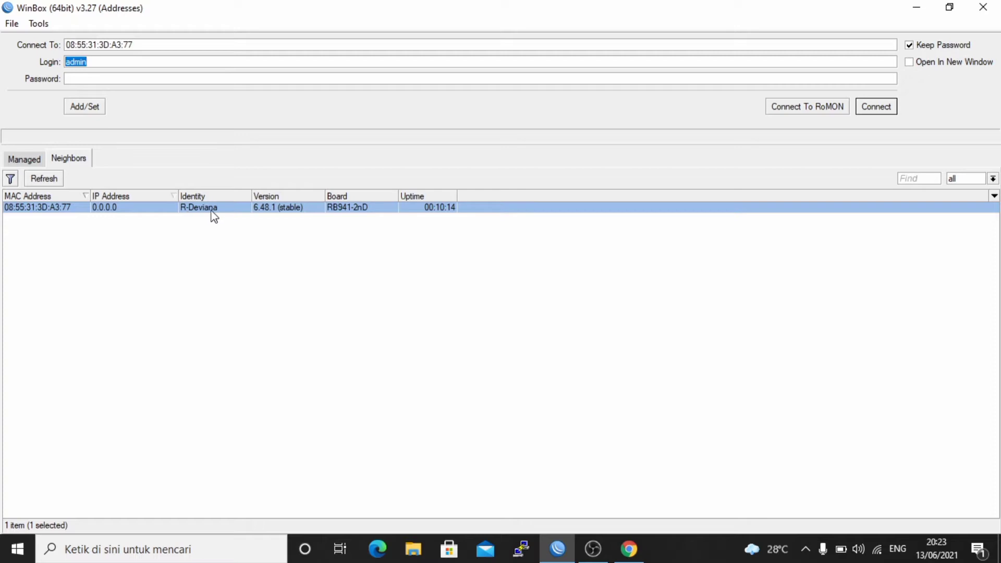
click(895, 108)
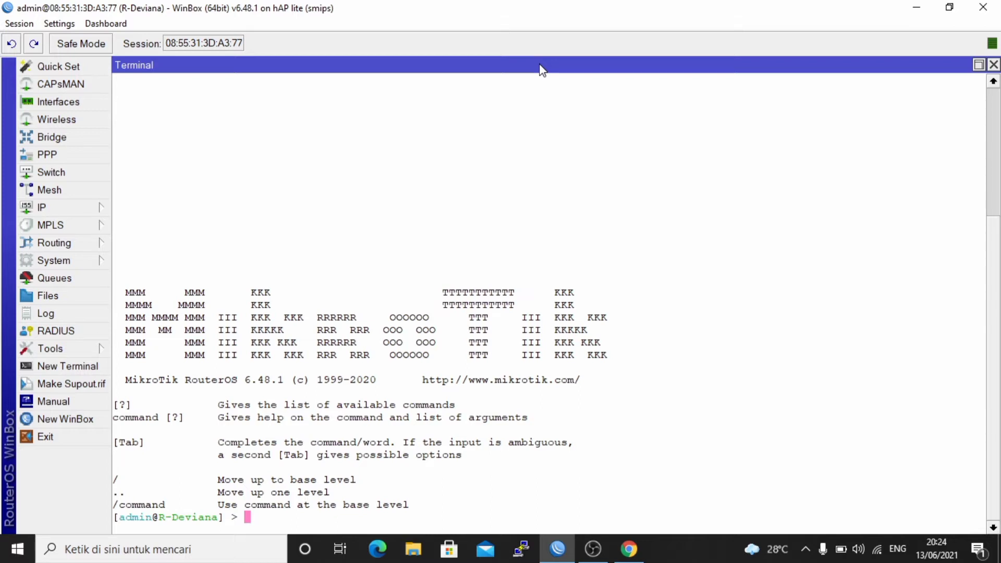
List the router's interfaces with the command interface print.
text(interface print)
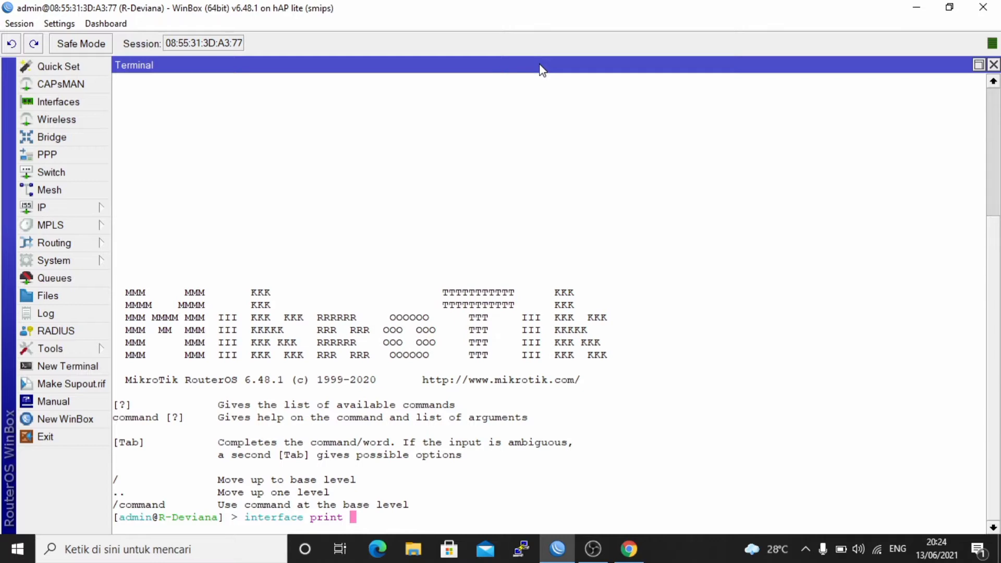
key(Return)
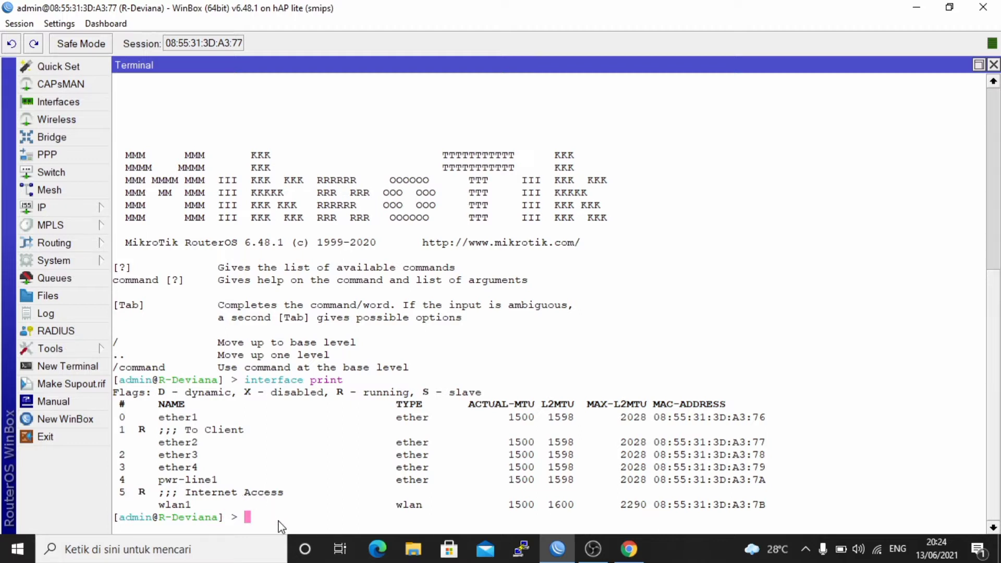
key(Return)
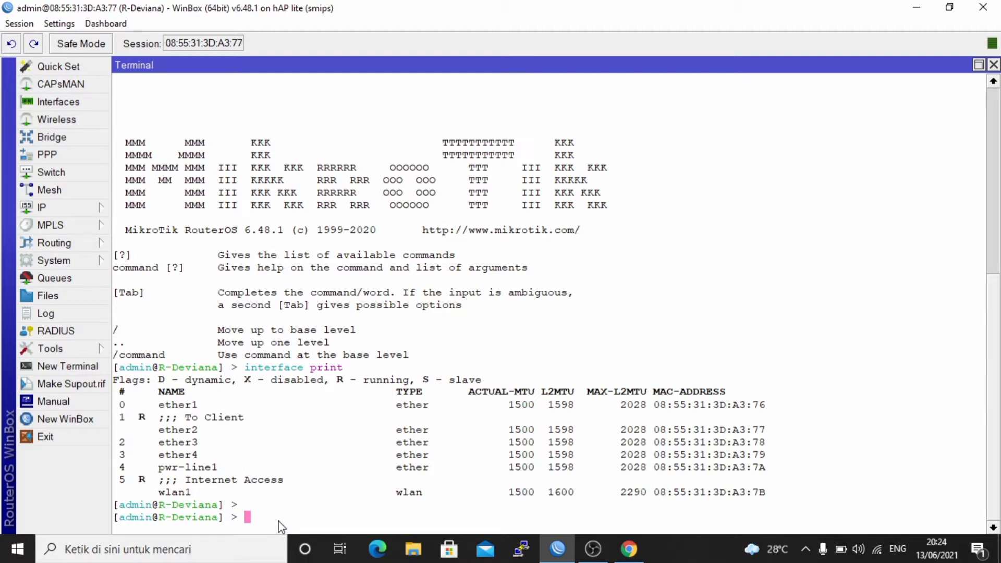
Add an enabled DHCP client on wlan1 with ip dhcp-client add interface=wlan1 disabled=no.
text(ip dhcp-client add inter)
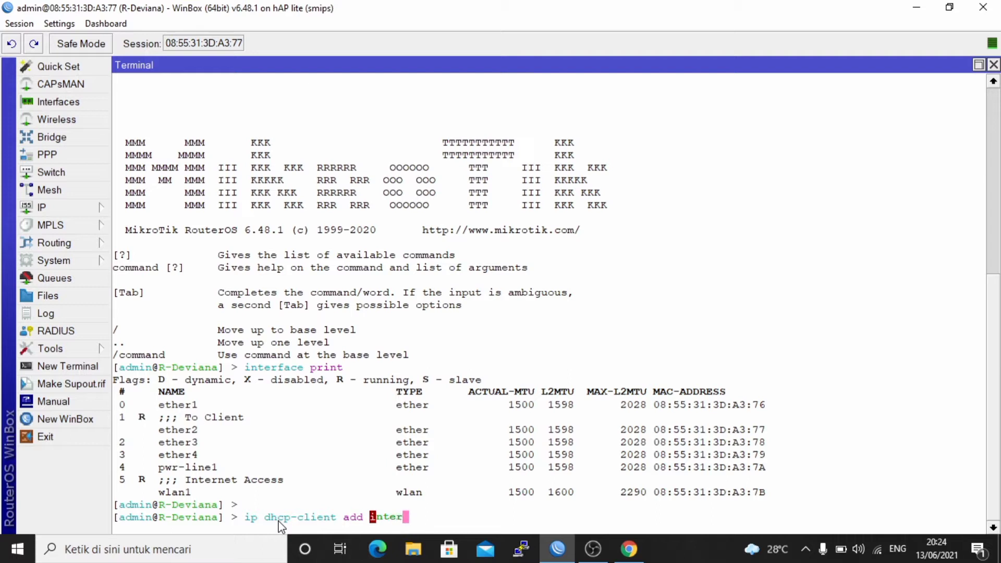
key(Tab)
text(wlan1 )
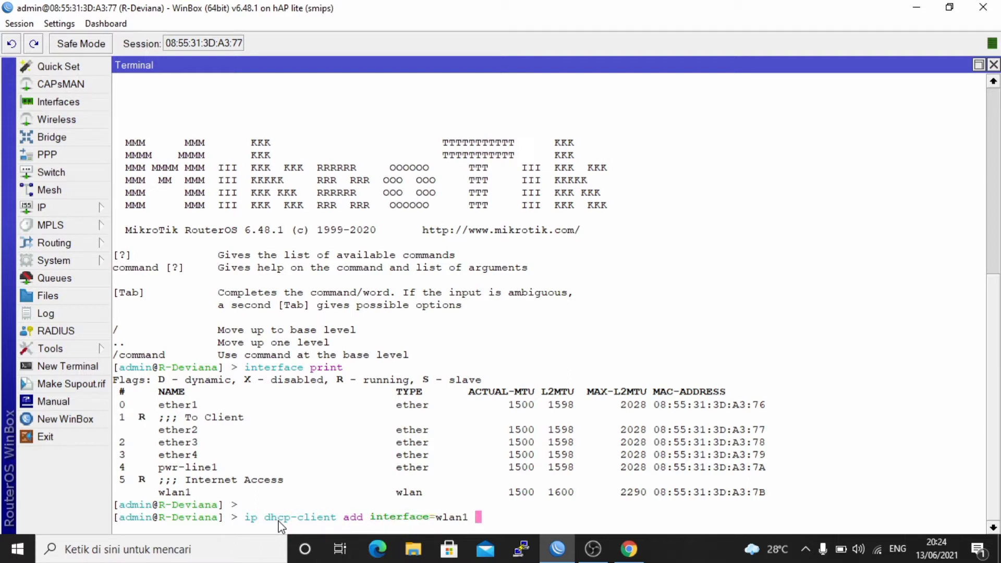
text(disabled=)
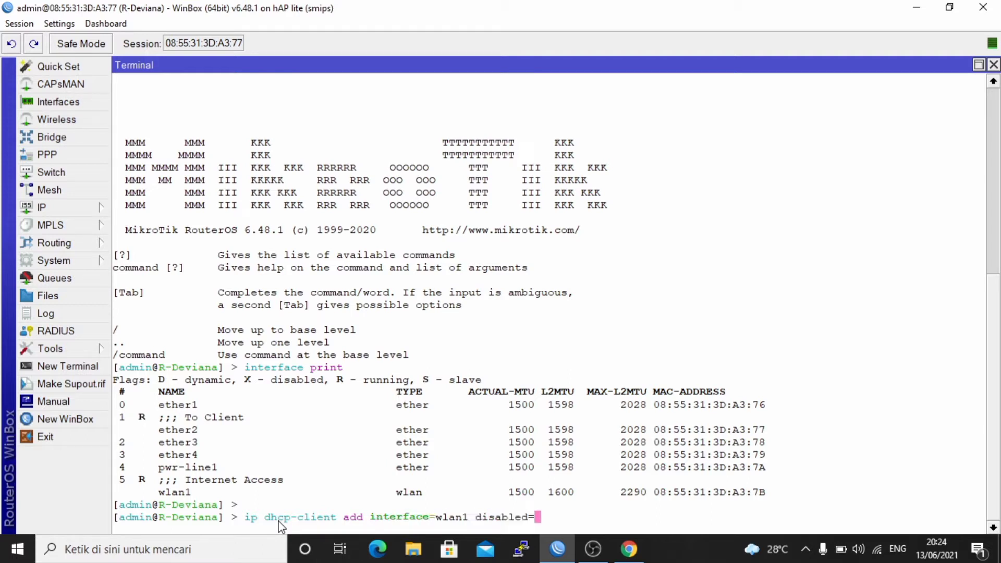
key(Tab)
text(no)
key(Return)
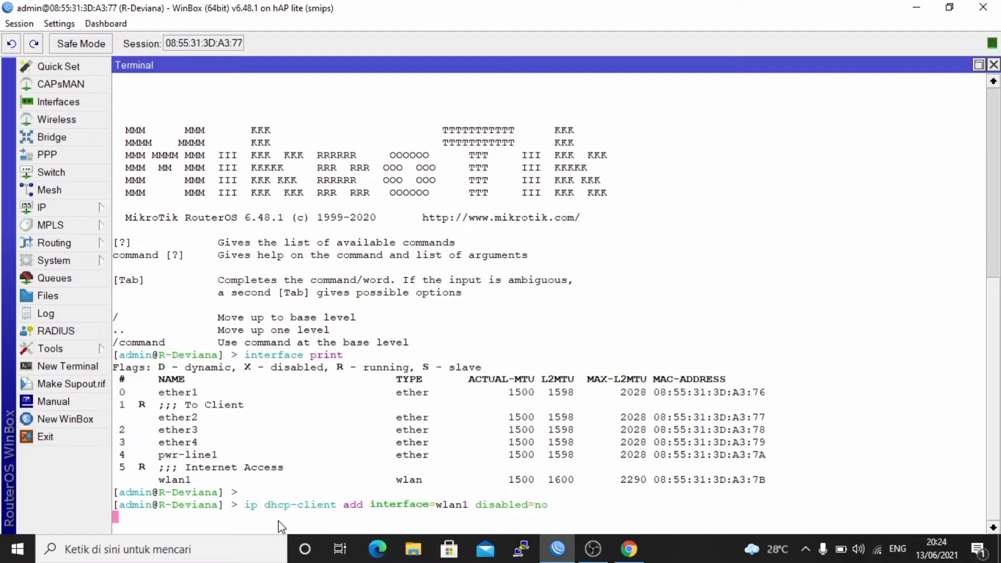
key(Return)
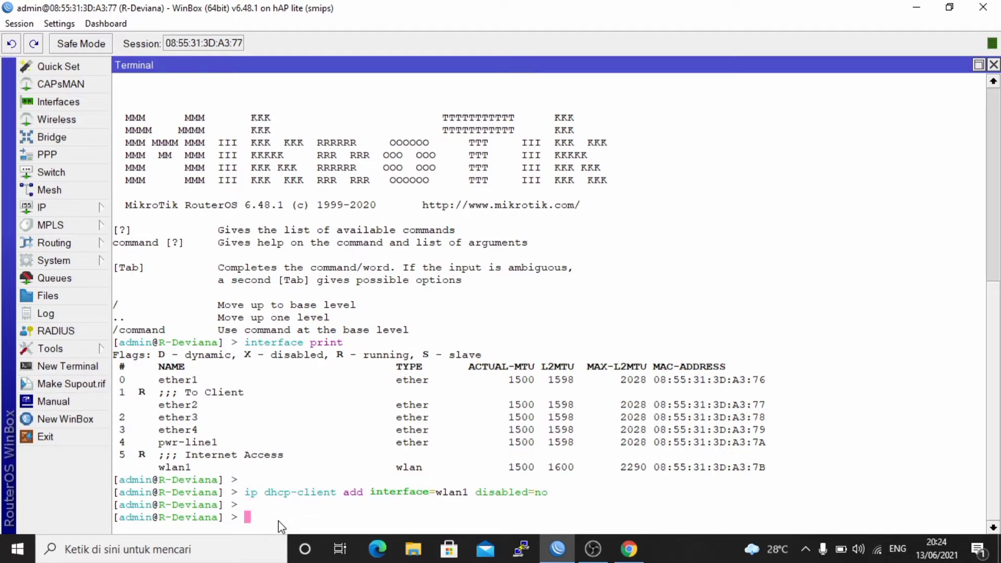
Run ip dhcp-client print three times to check the status and address of the wlan1 client.
text(ip dhcp-client print)
key(Return)
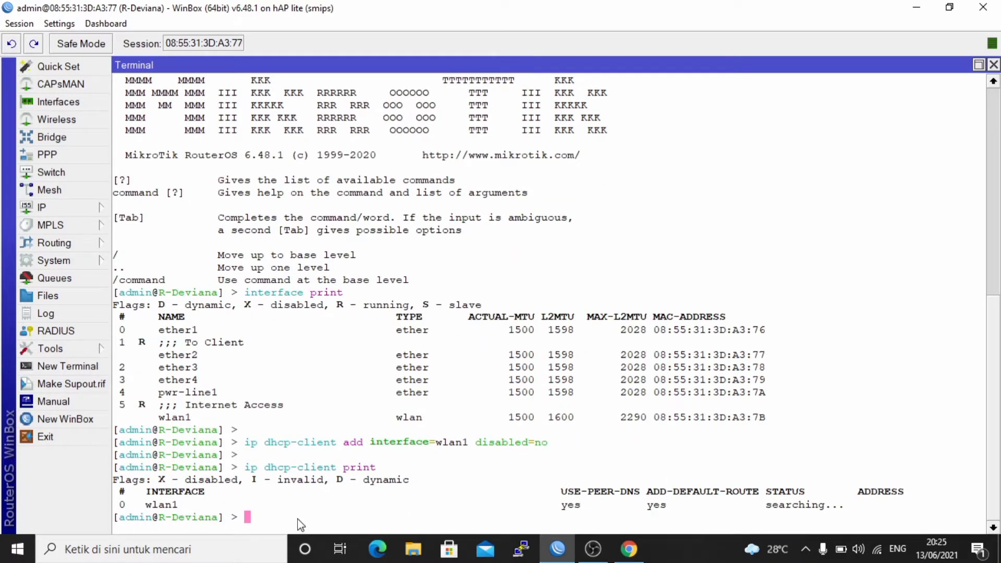
text(ip dhcp-client print)
key(Return)
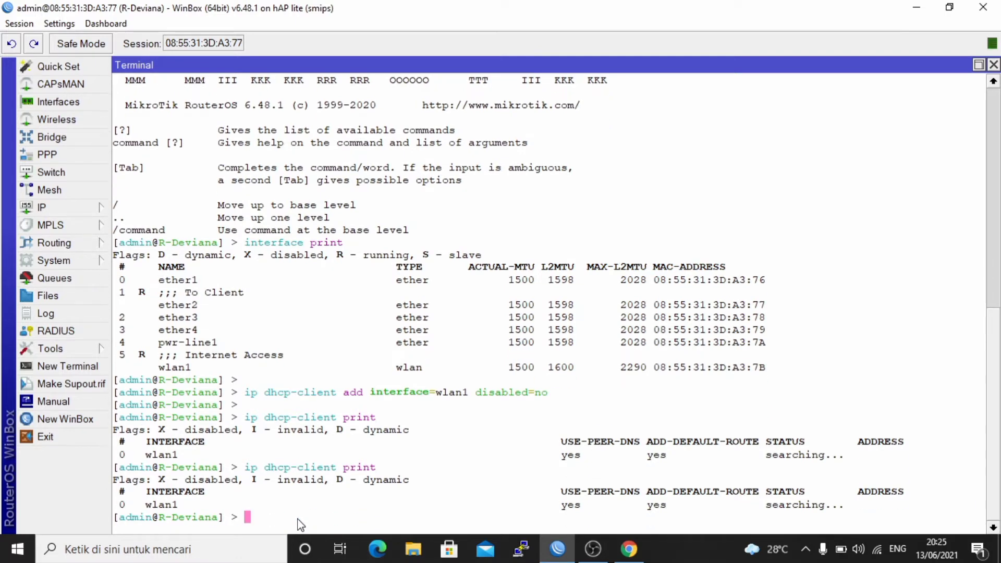
text(ip dhcp-client print)
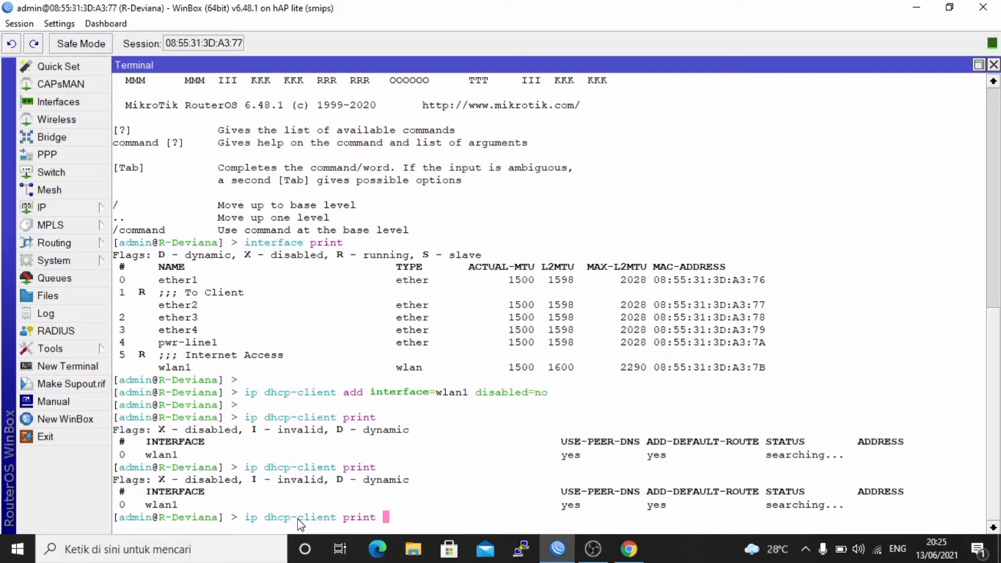
key(Return)
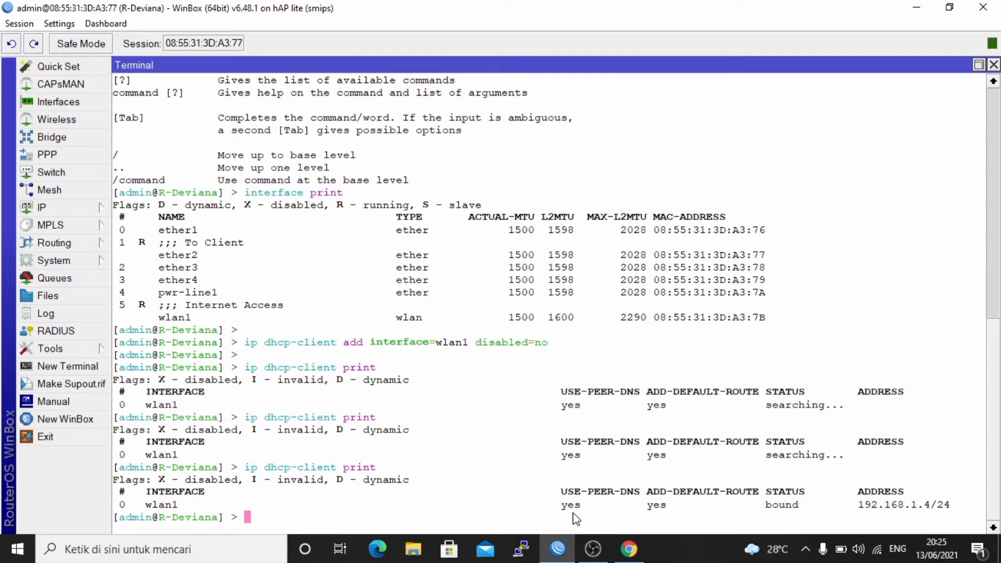
key(Return)
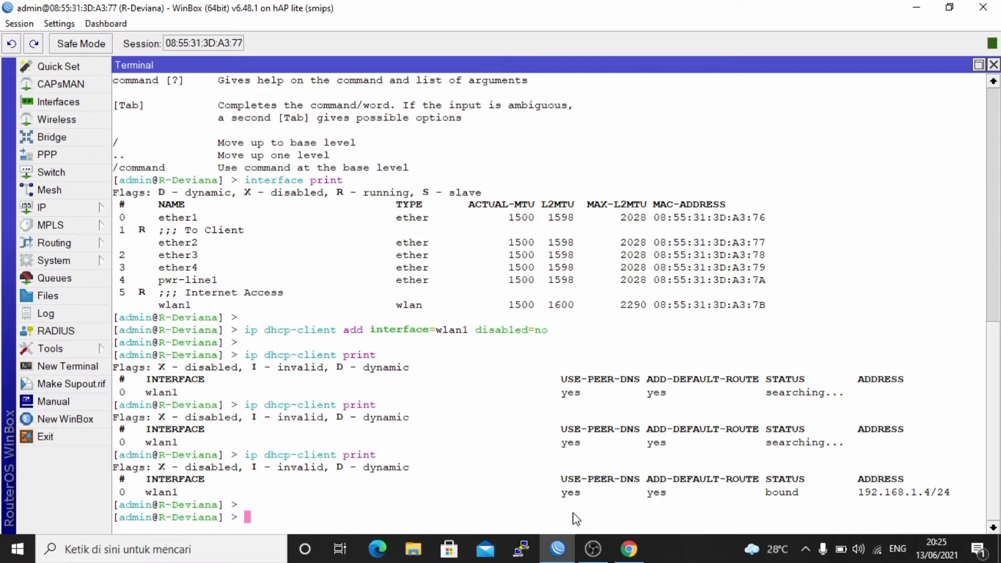
Test the router's internet connection by pinging 8.8.8.8, and stop the ping after several replies.
text(ping 8.8.8.8)
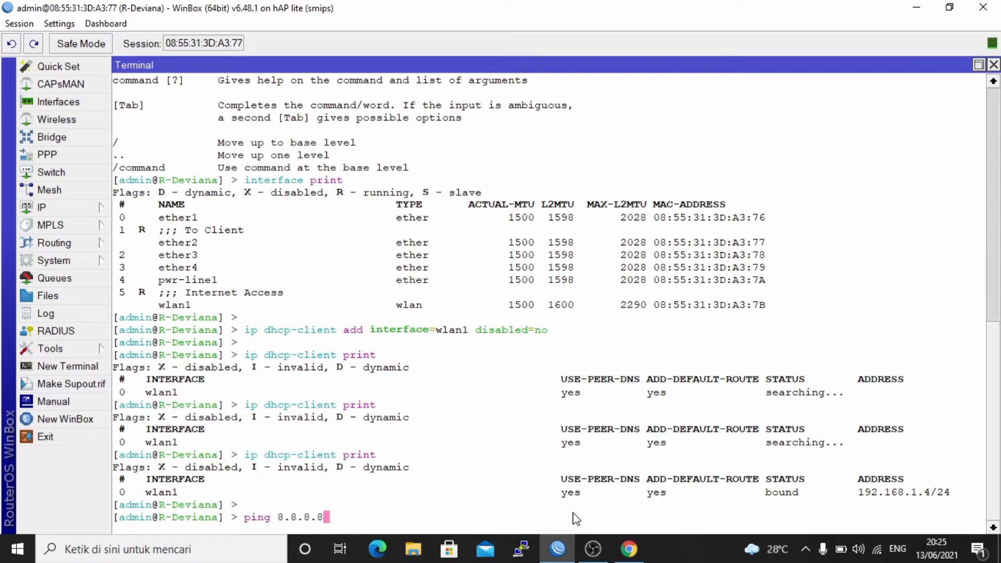
key(Return)
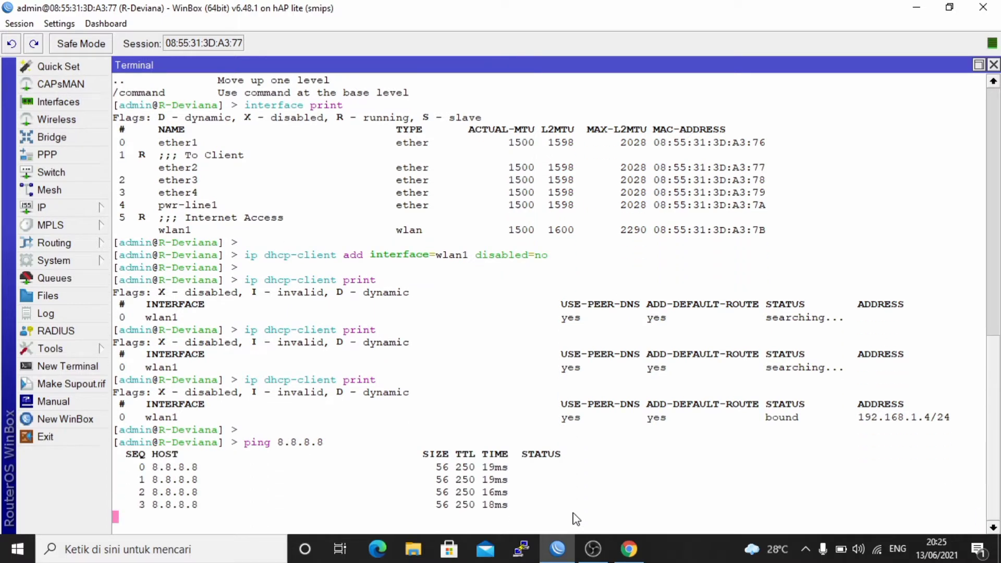
key(ctrl+c)
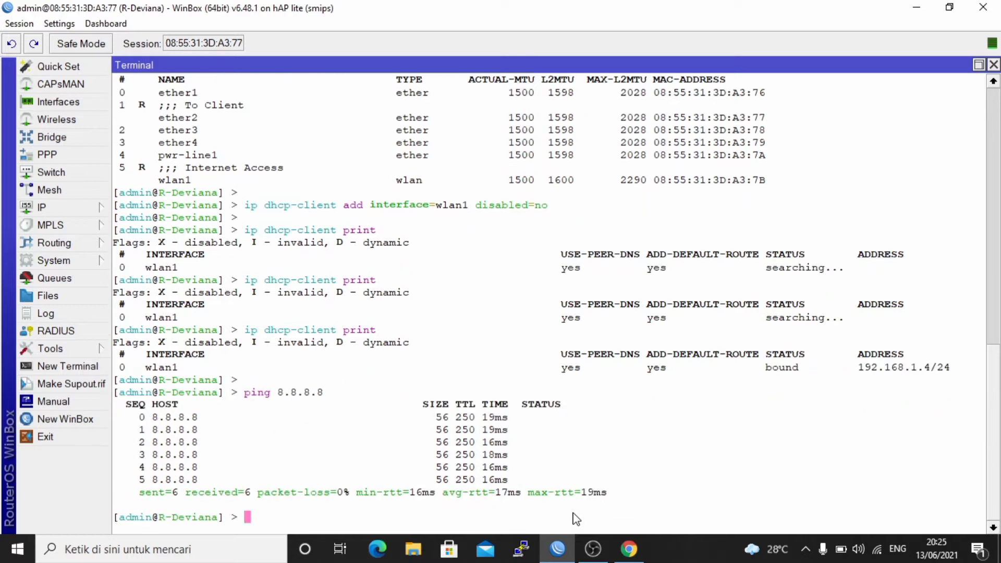
Test the router's name resolution by pinging google.com, and stop the ping after several replies.
text(ping google)
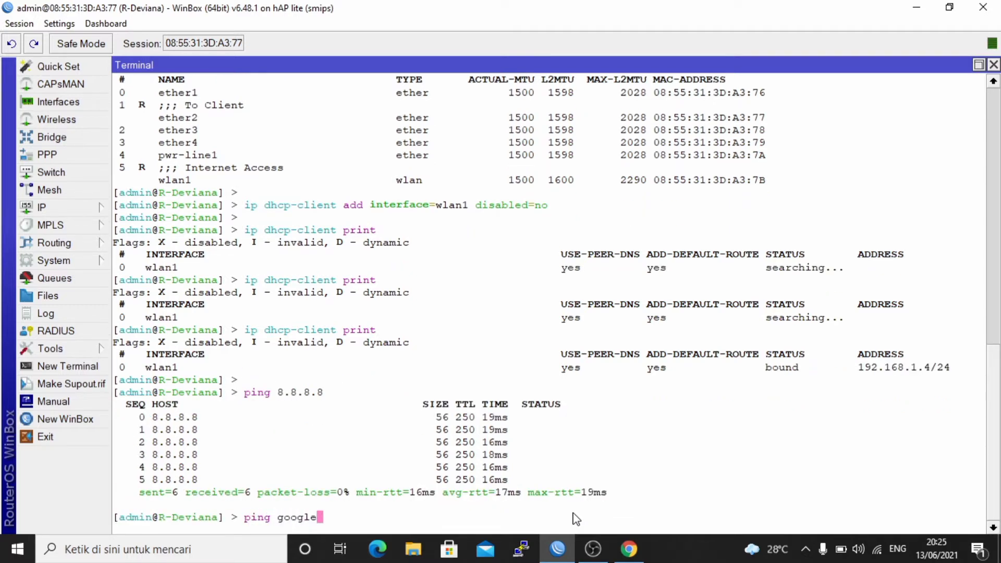
text(.com)
key(Return)
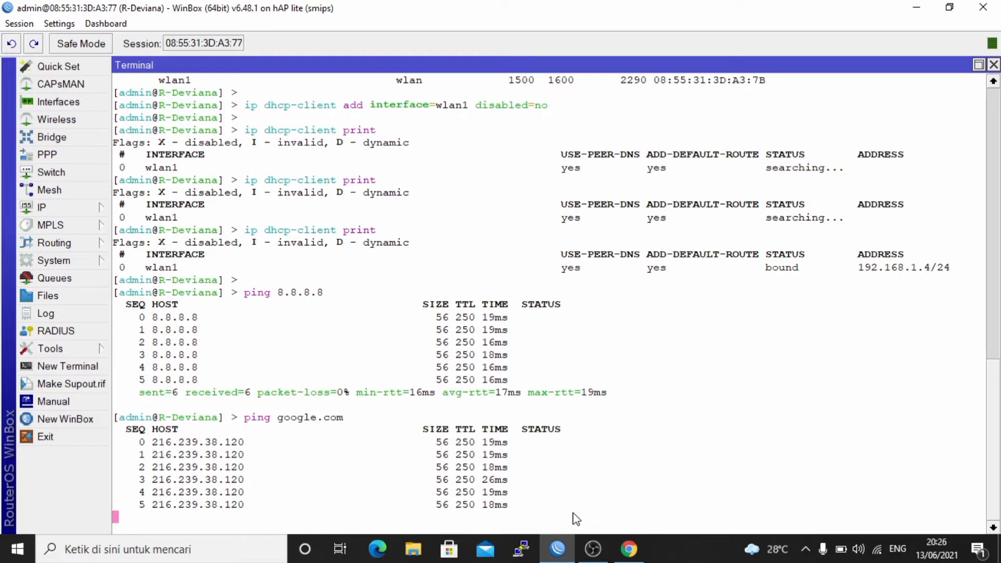
key(ctrl+c)
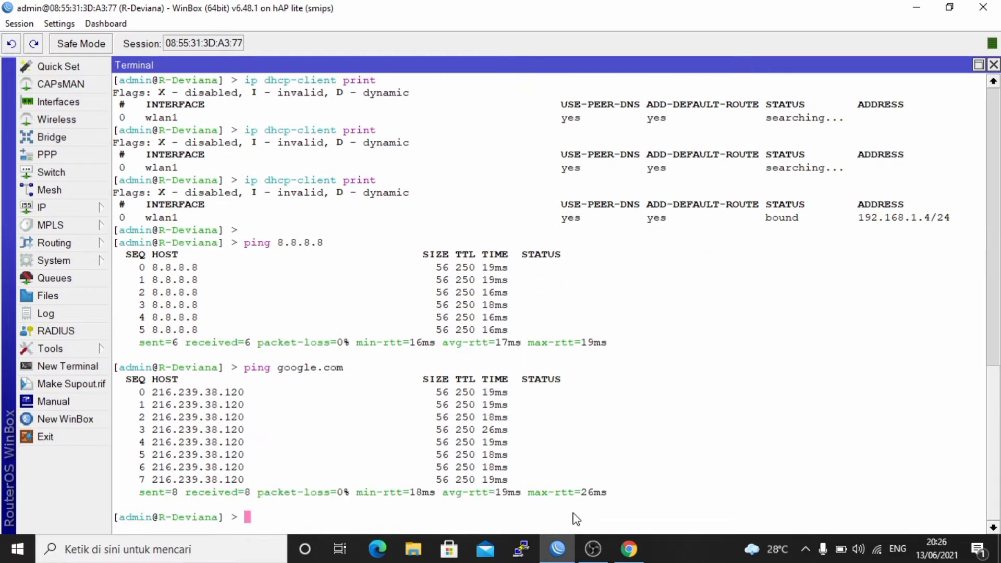
key(Return)
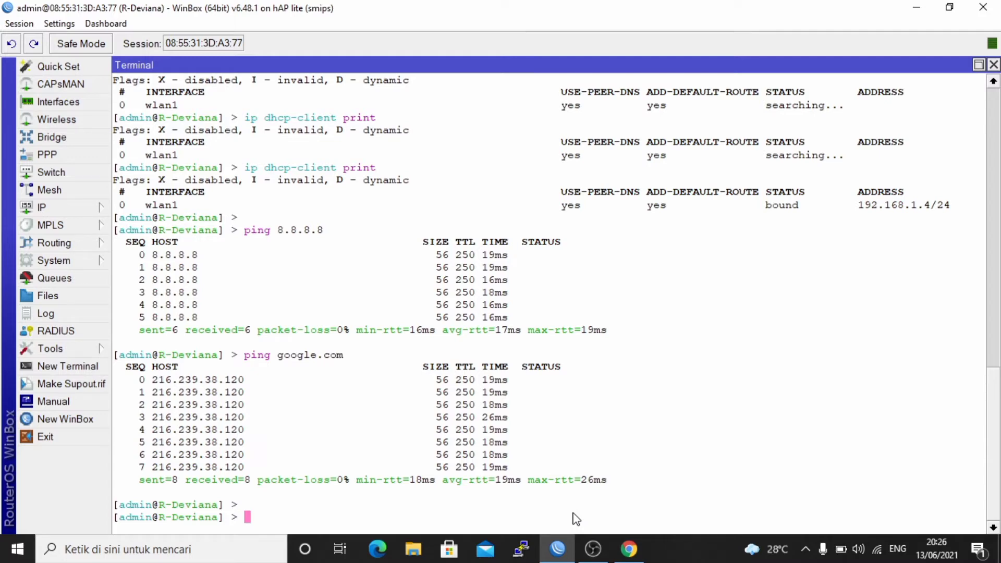
Assign the IP address 80.80.80.1/24 to interface ether2 with ip address add.
text(ip address add address=)
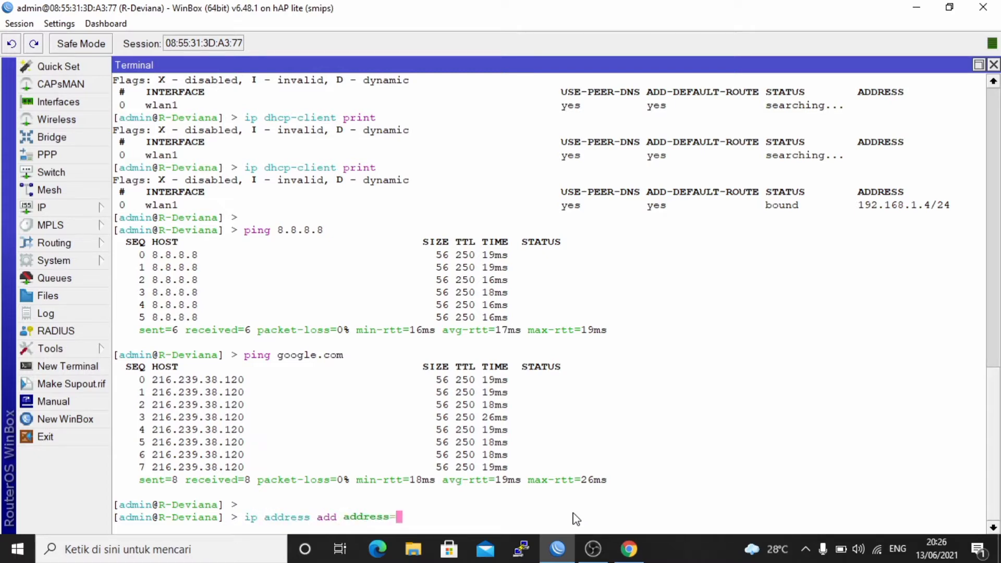
text(80.80.80.1/24)
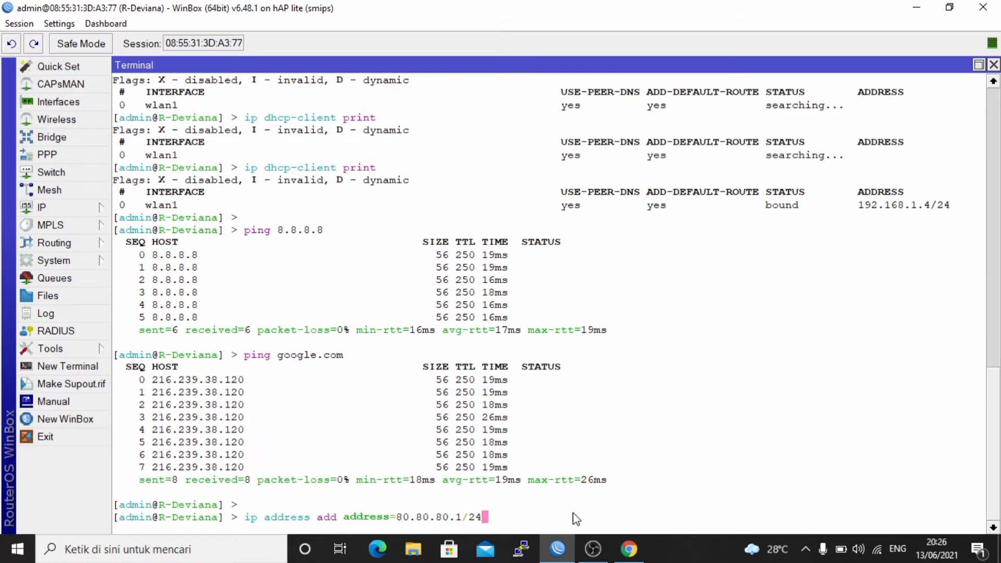
text( interface=ether2)
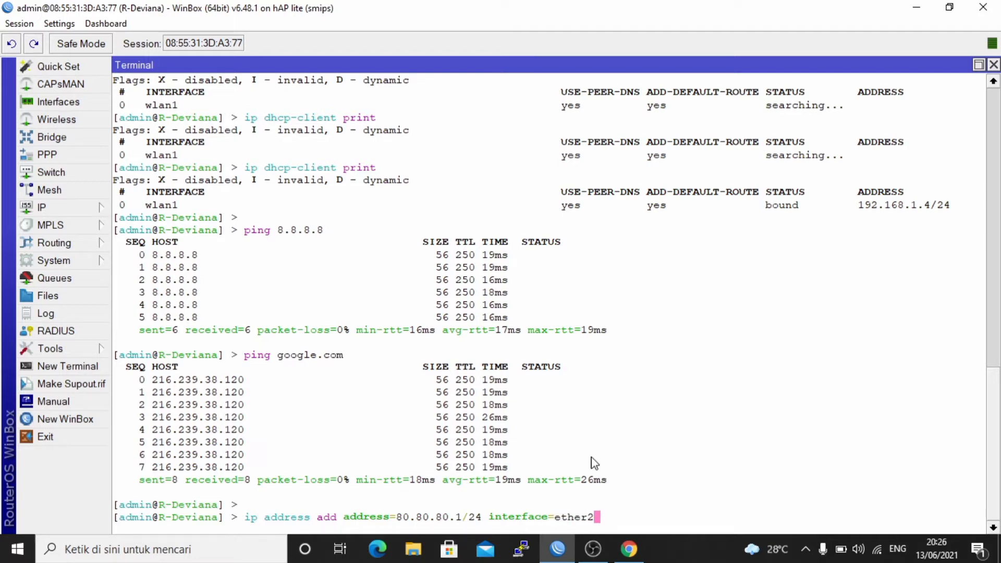
key(Return)
key(Return)
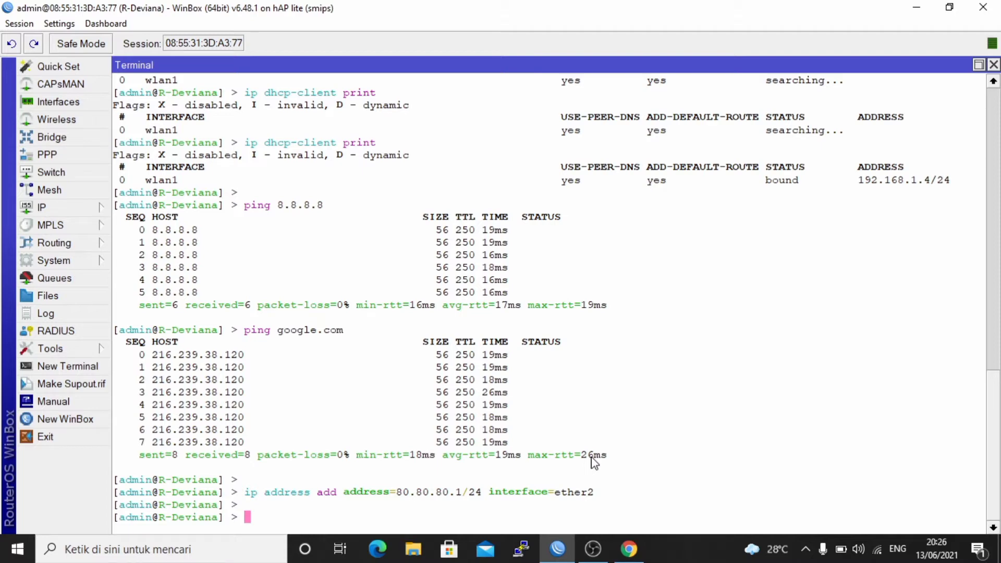
List the router's configured addresses with ip address print.
text(ip address print)
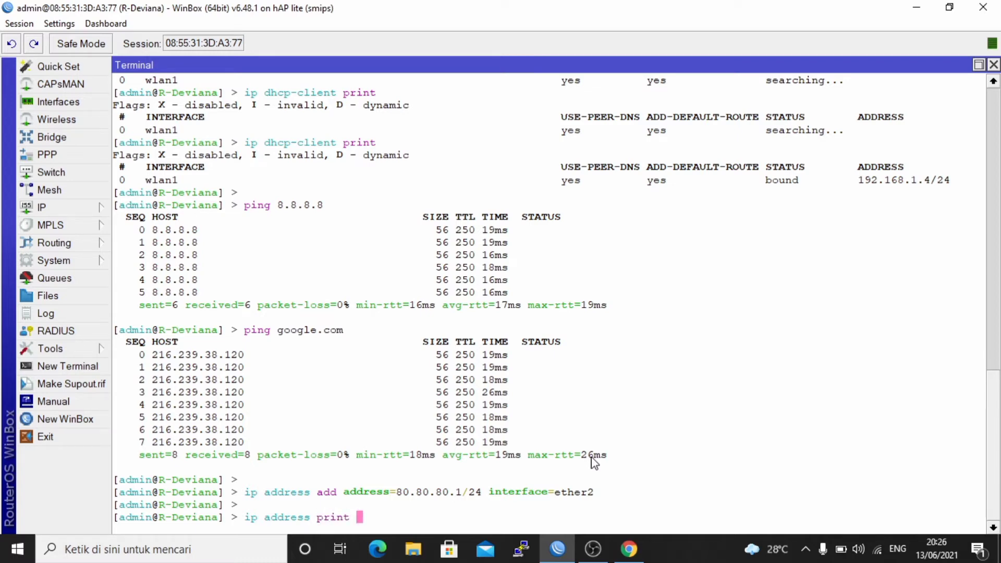
key(Return)
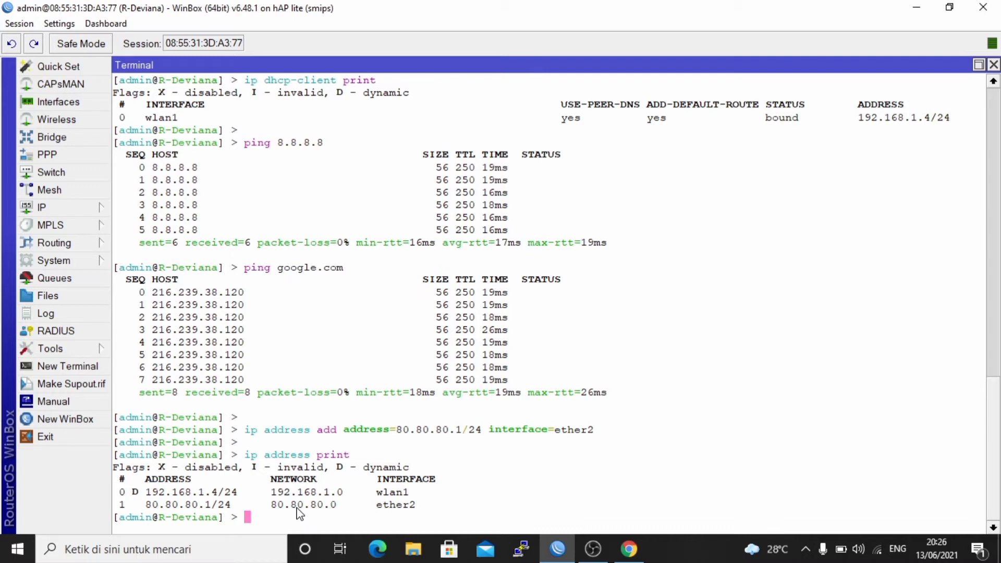
key(Return)
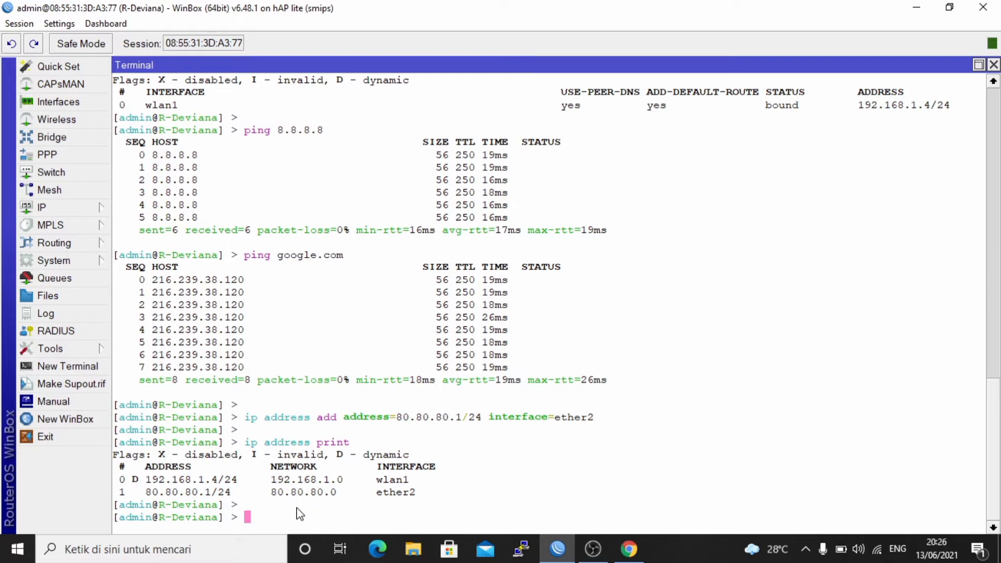
Add a NAT rule with ip firewall nat add, using chain=srcnat, out-interface=wlan1 and action=masquerade.
text(ip firewall na)
key(BackSpace)
text(t add )
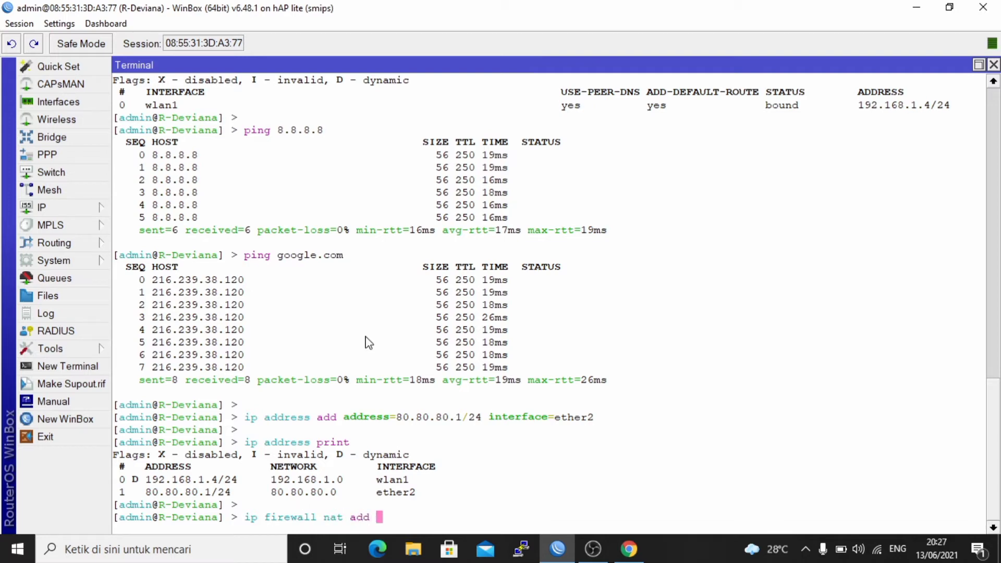
text(chain=srcnat )
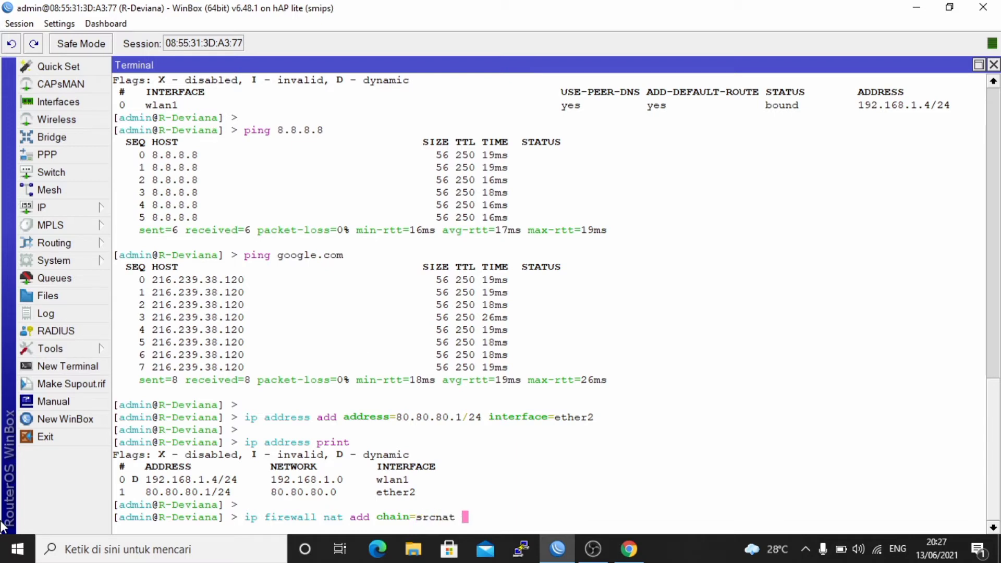
text(out-int)
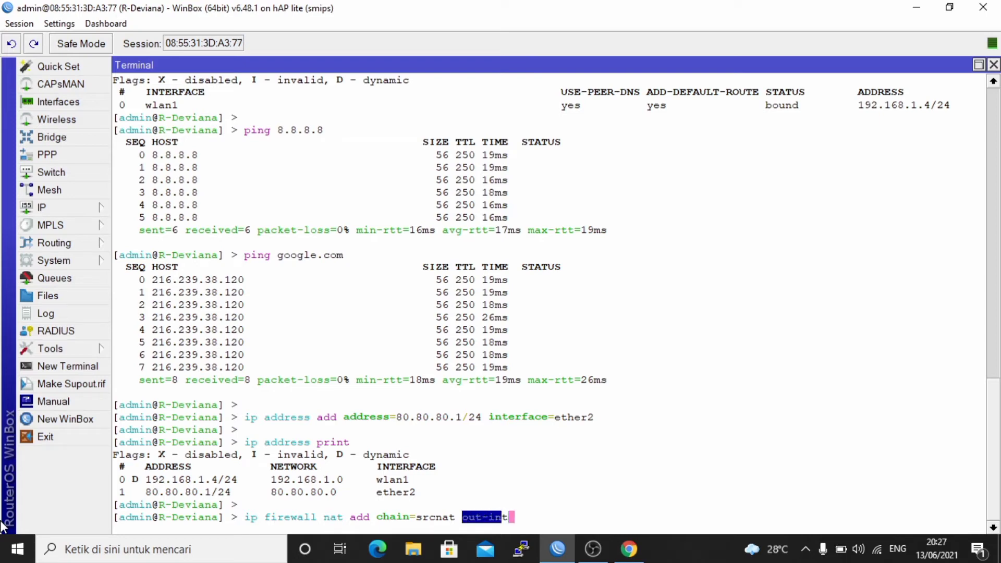
text(erface=)
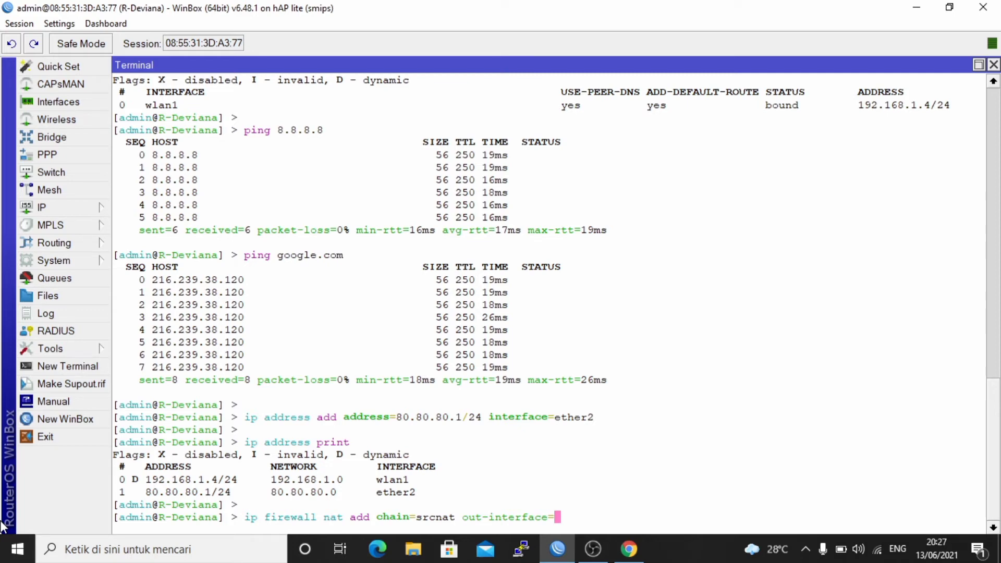
text(wlan1 action=m)
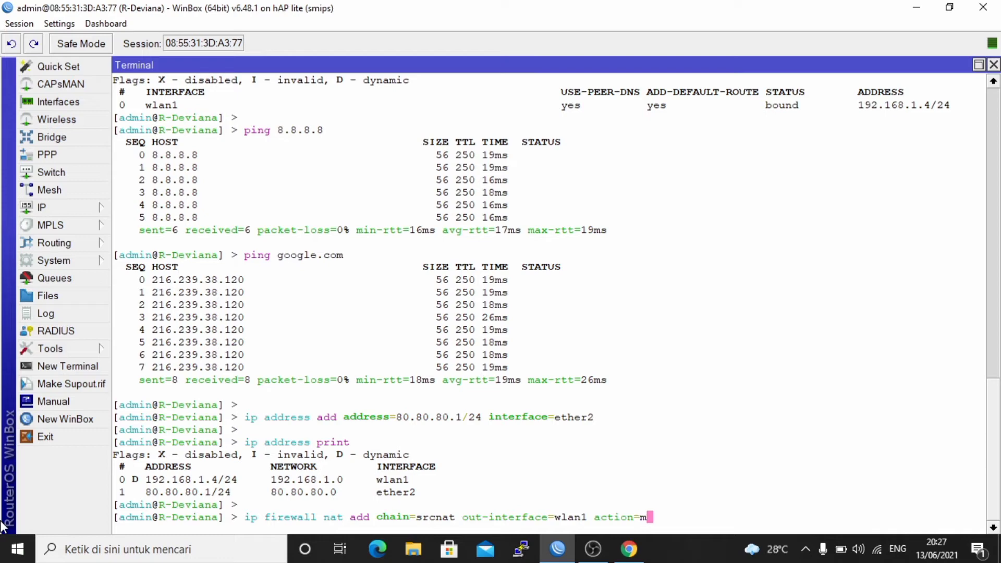
text(asquerade)
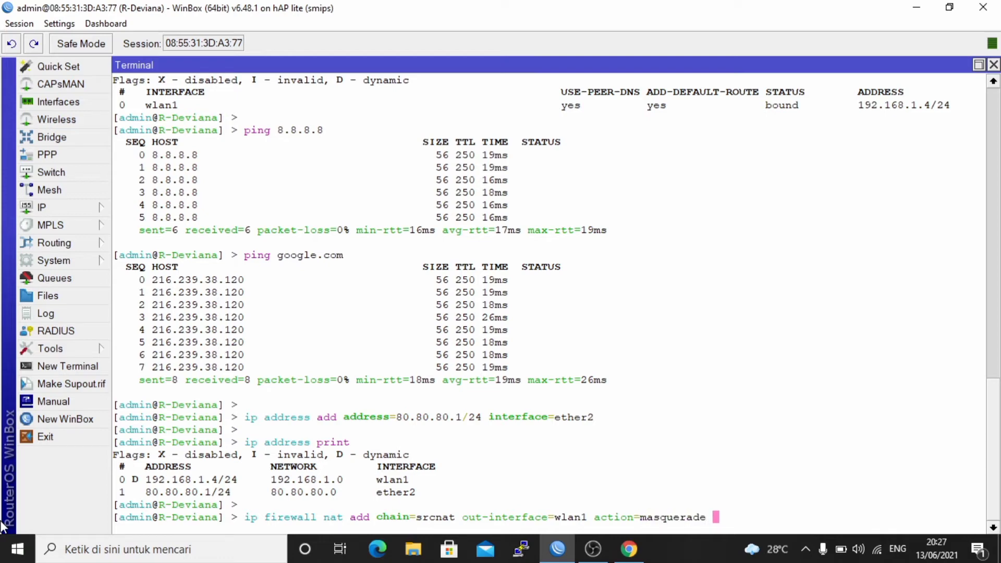
key(Return)
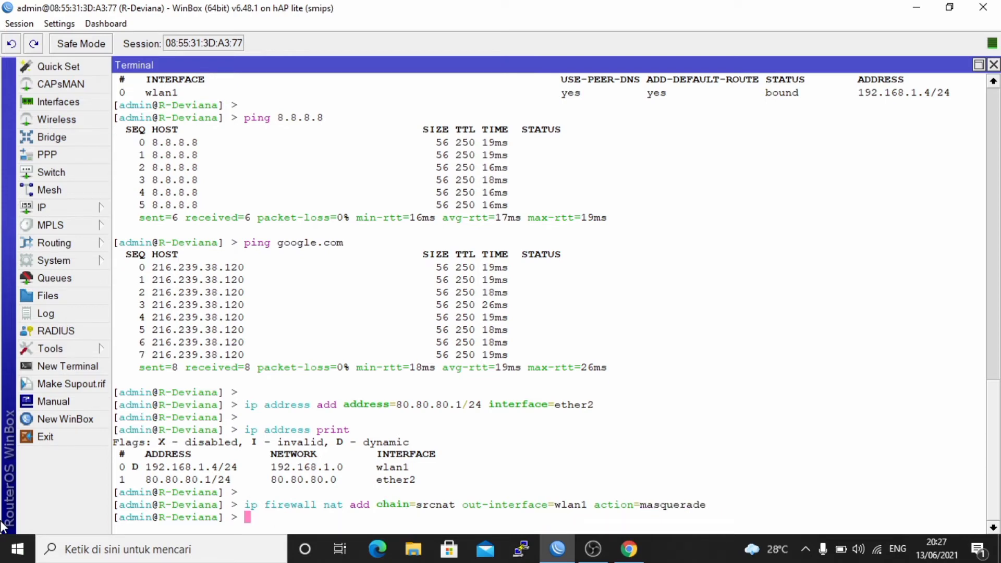
key(Return)
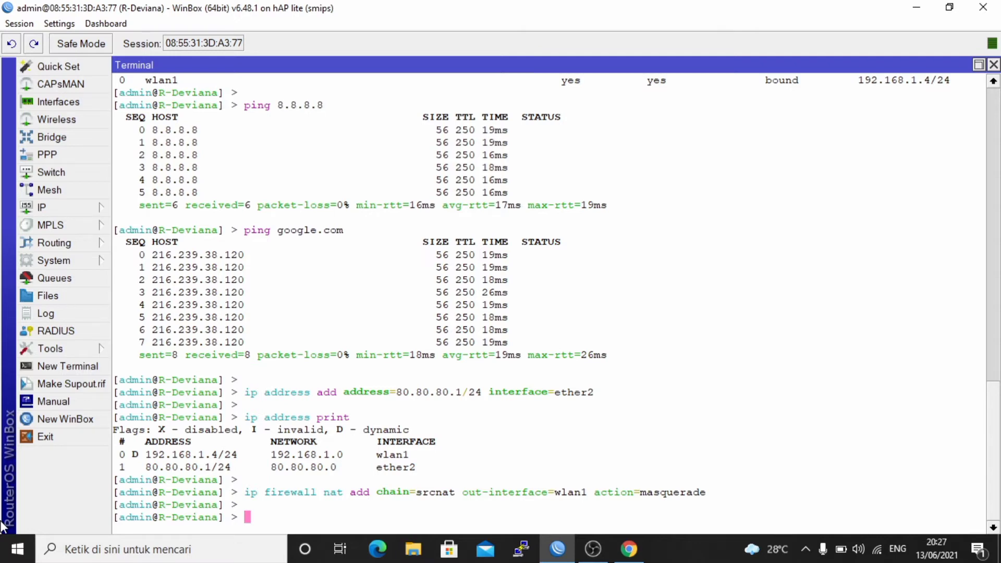
List the router's NAT rules with ip firewall nat print and check the masquerade entry.
text(ip firewall )
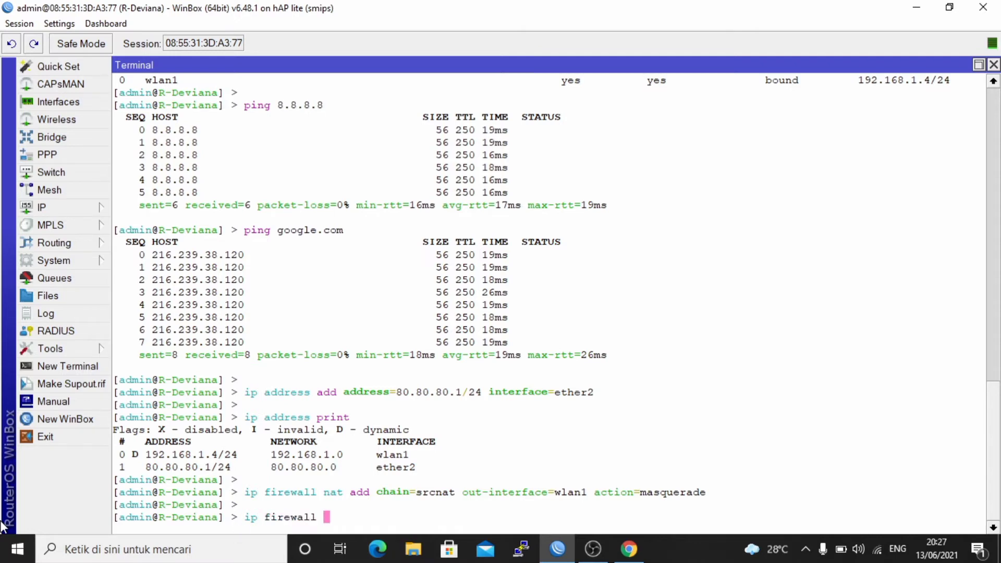
text(nat pr)
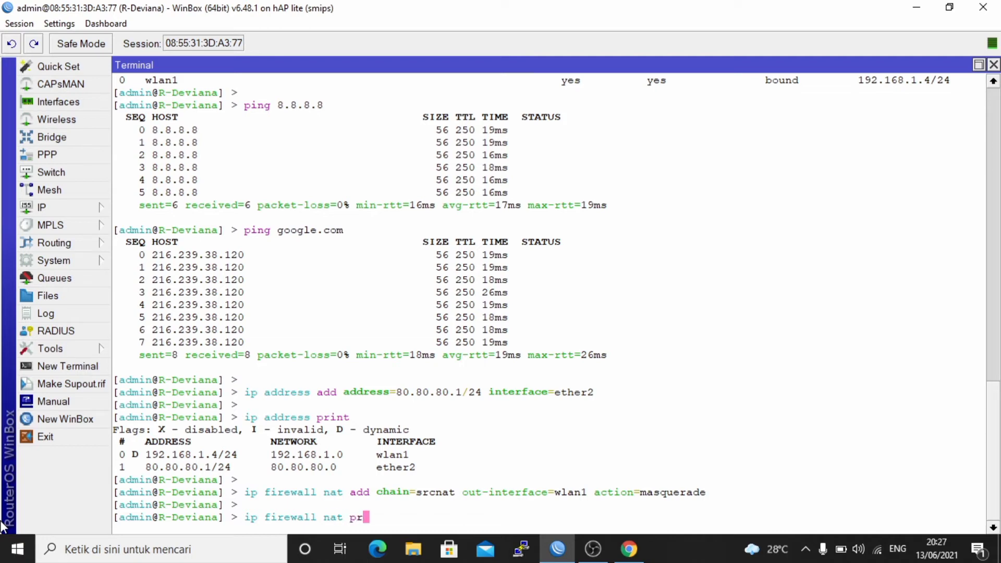
text(int)
key(Return)
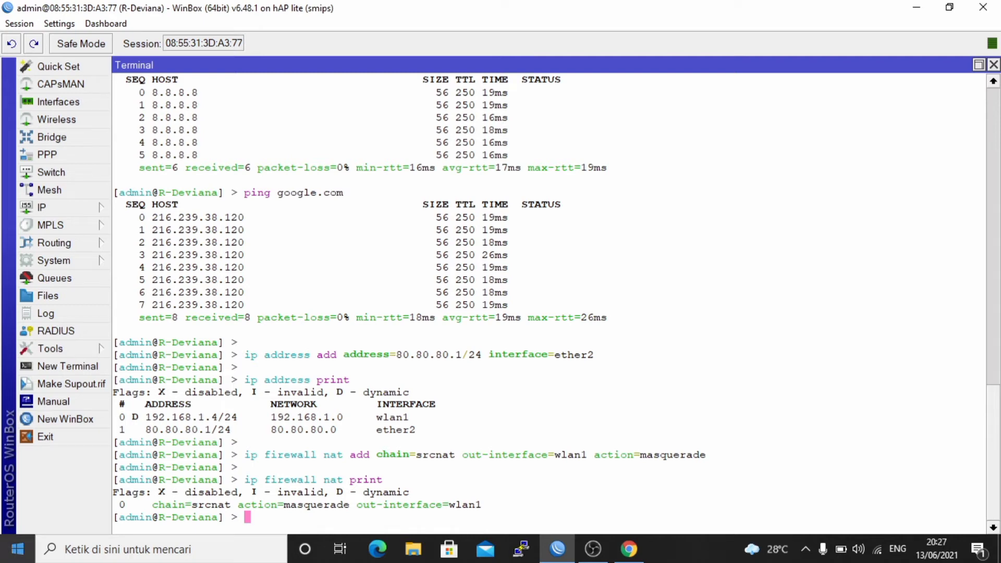
drag(154, 504, 487, 507)
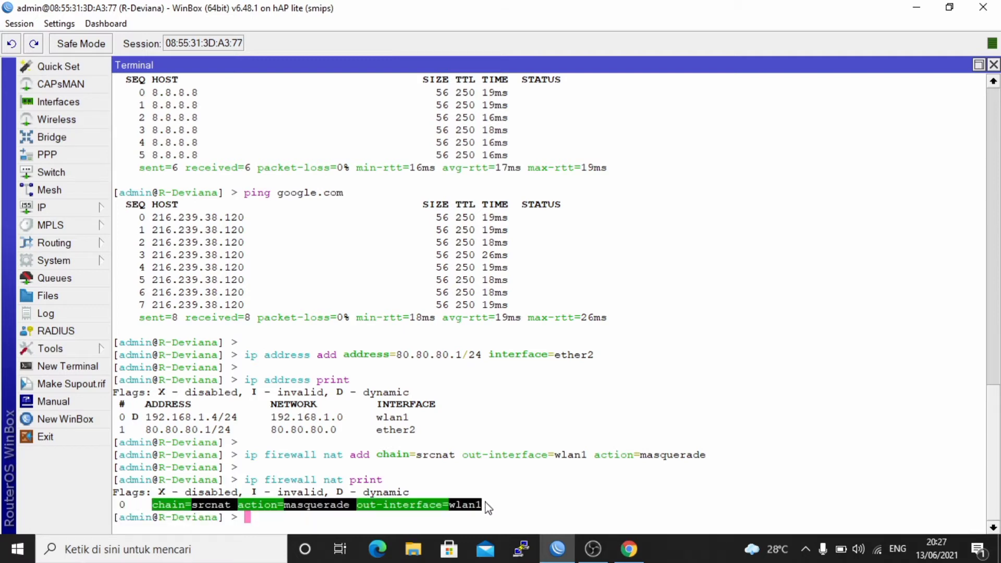
click(487, 507)
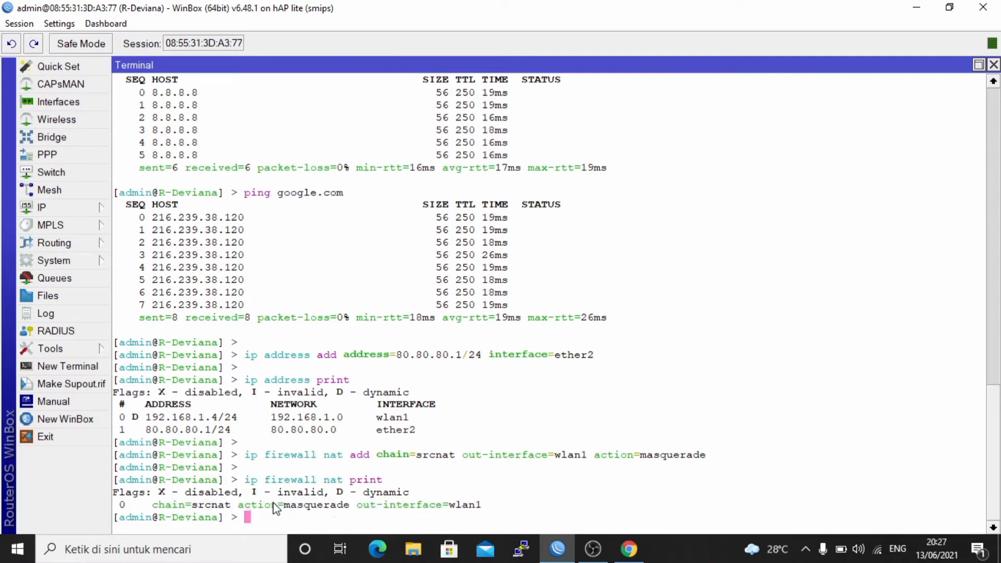
key(Return)
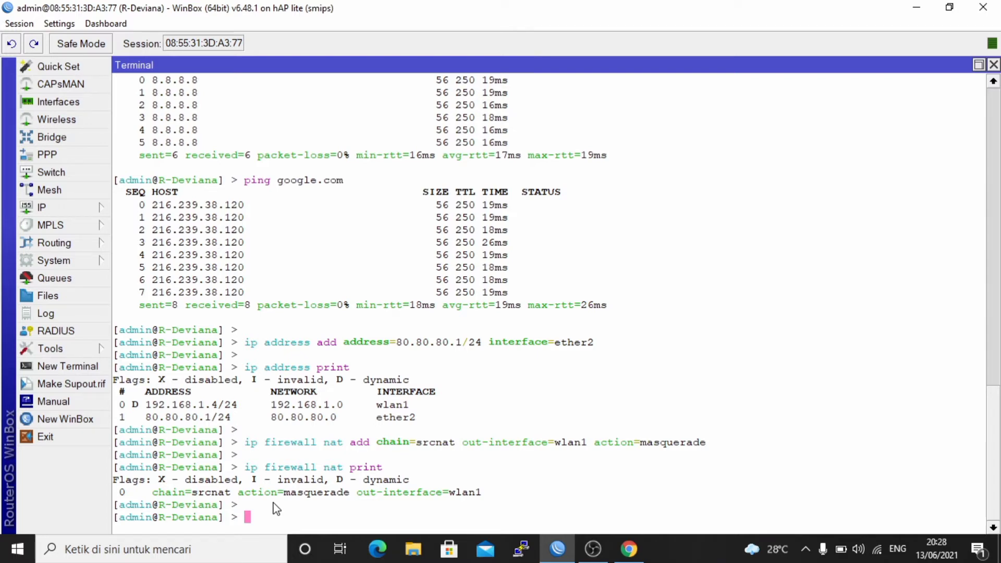
Switch to the Windows network settings and open the Internet Protocol Version 4 properties of the Ethernet adapter.
right_click(878, 549)
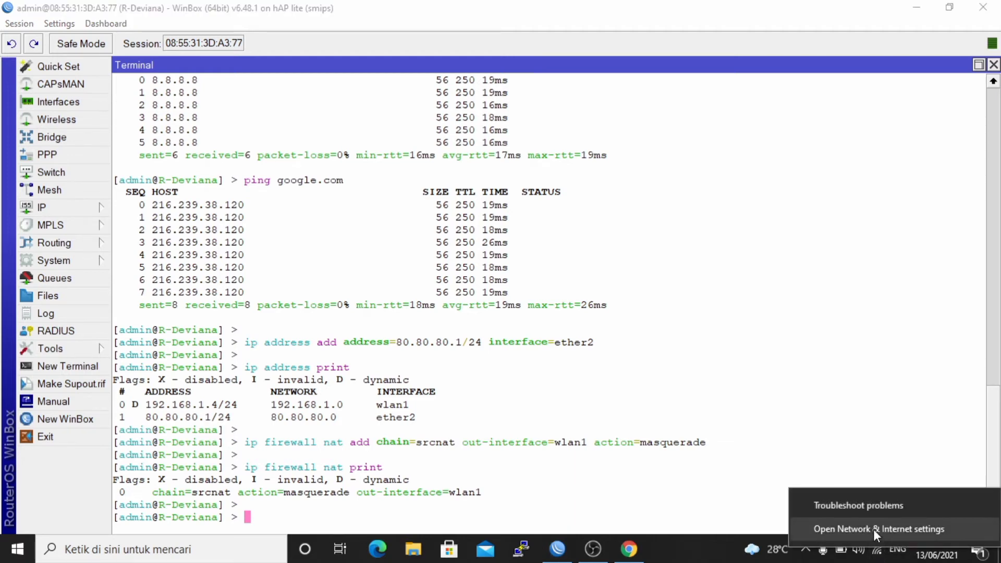
click(874, 529)
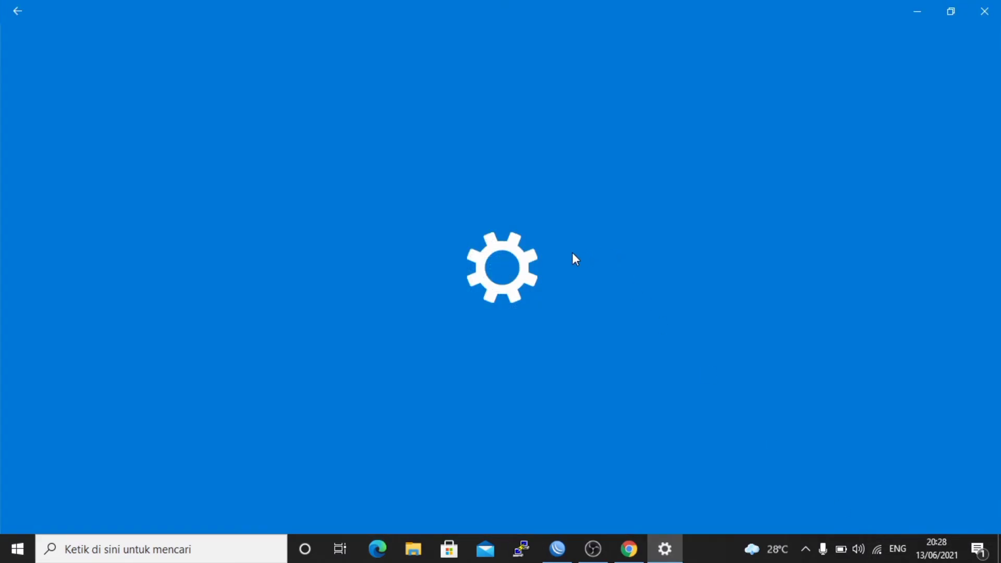
scroll(995, 340, down, 5)
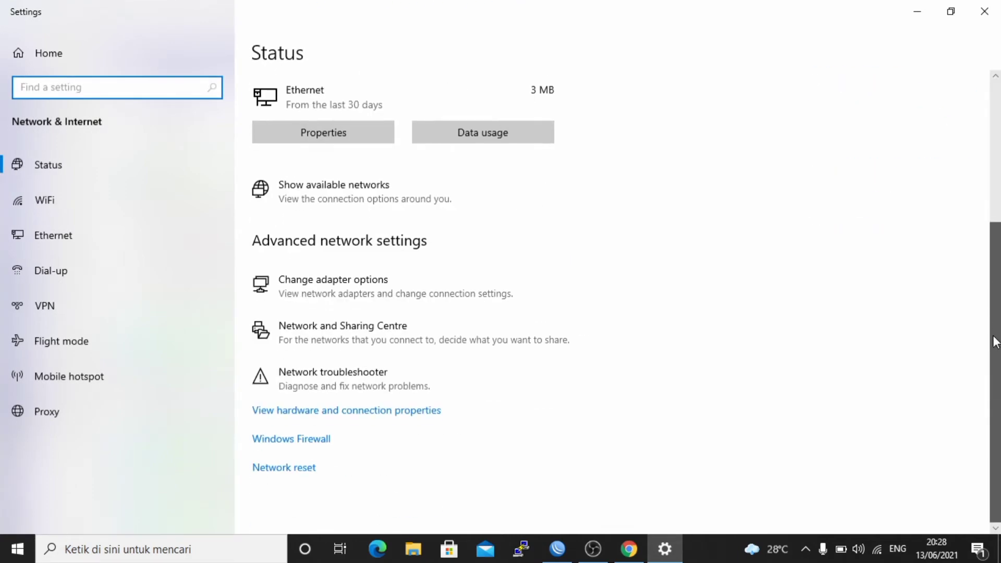
click(436, 291)
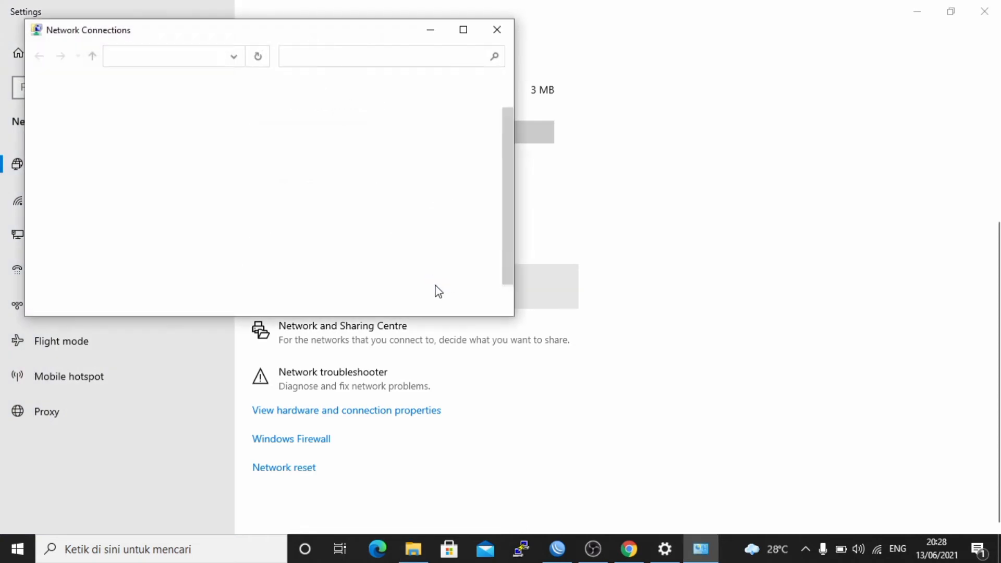
click(295, 131)
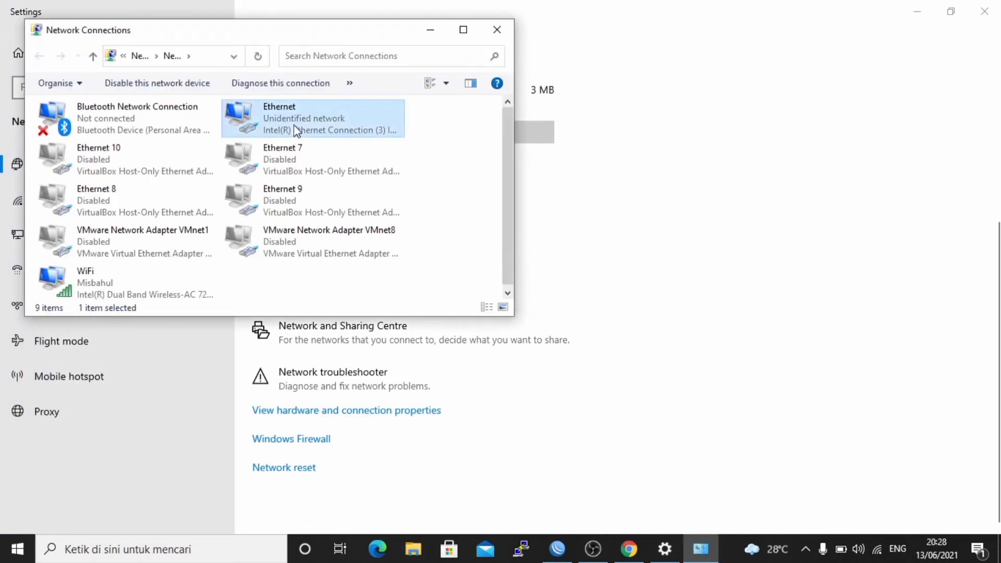
double_click(295, 130)
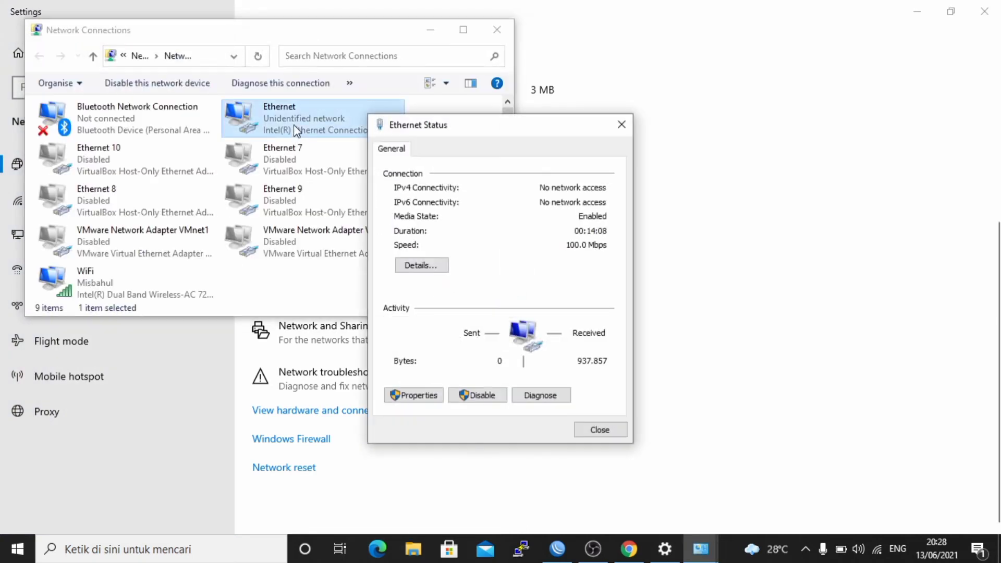
click(418, 399)
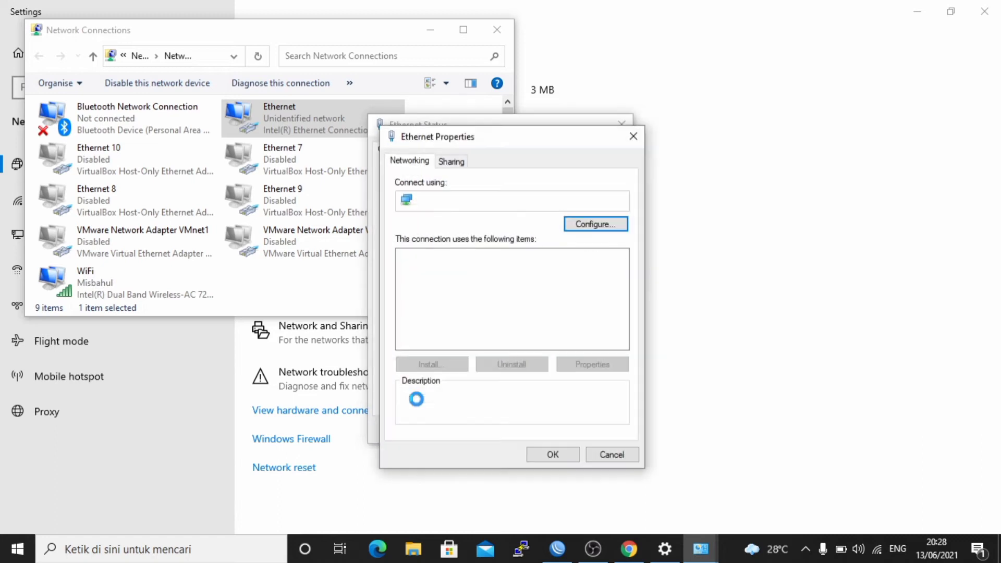
double_click(523, 321)
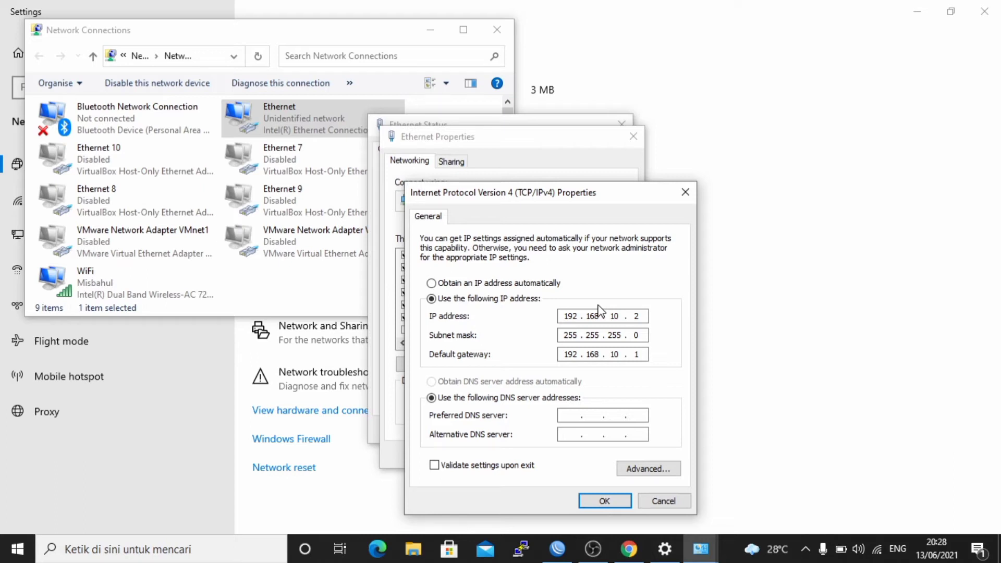
Set the Ethernet adapter's static IP address to 80.80.80.2.
click(641, 316)
key(BackSpace)
Set the Ethernet adapter's default gateway to 80.80.80.1.
key(BackSpace)
key(BackSpace)
key(BackSpace)
key(BackSpace)
key(BackSpace)
key(BackSpace)
key(BackSpace)
key(BackSpace)
text(80 . 80 . 80 . 2)
key(BackSpace)
key(BackSpace)
key(BackSpace)
key(BackSpace)
key(BackSpace)
key(BackSpace)
key(BackSpace)
key(BackSpace)
key(BackSpace)
text(80.80.80.1)
Set the preferred DNS server to 8.8.8.8 and apply the Ethernet adapter's properties.
click(588, 411)
text(8.8.8.8)
click(600, 500)
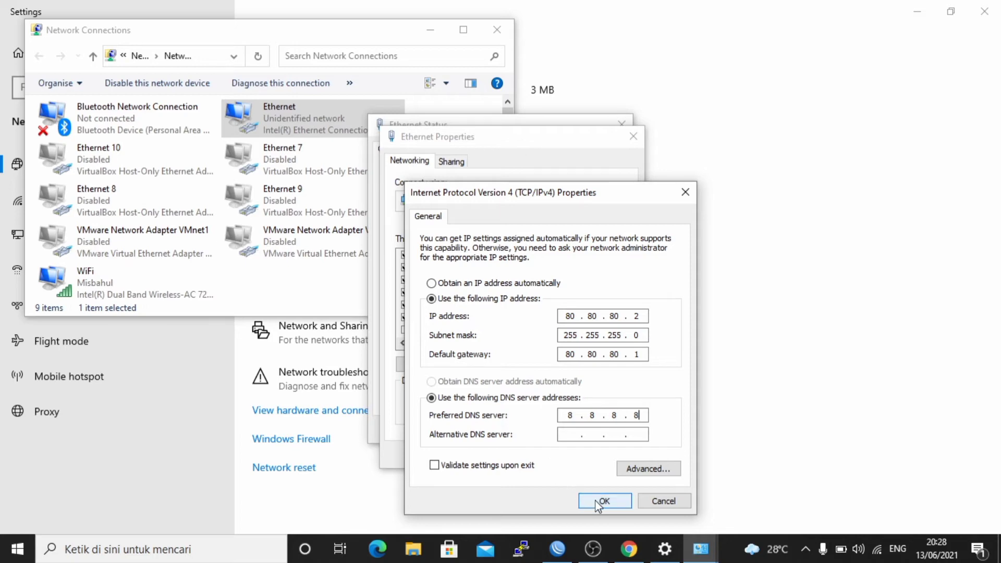
click(557, 459)
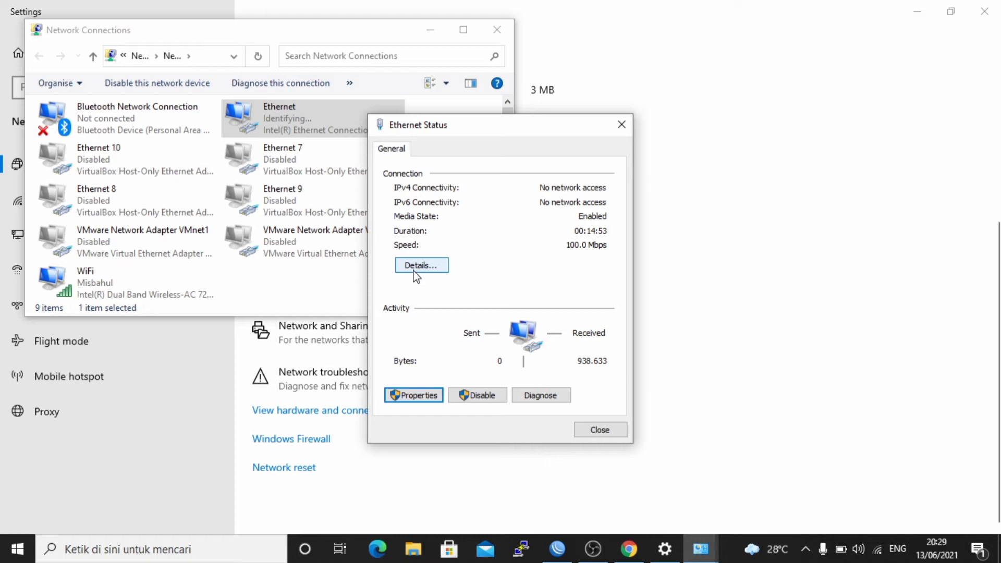
Check the Ethernet adapter's connection details, then close them and minimize the network settings windows to return to WinBox.
click(416, 266)
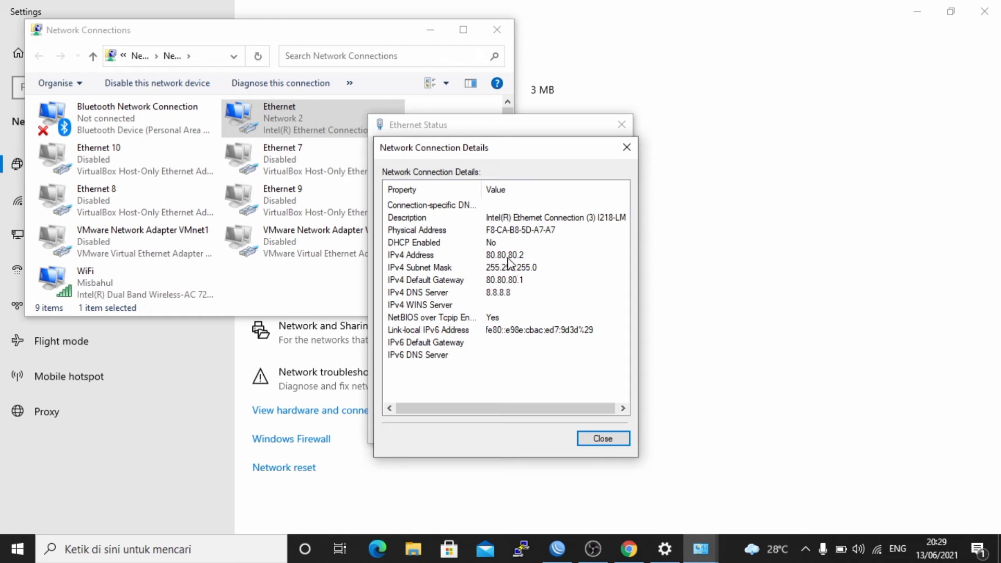
click(607, 440)
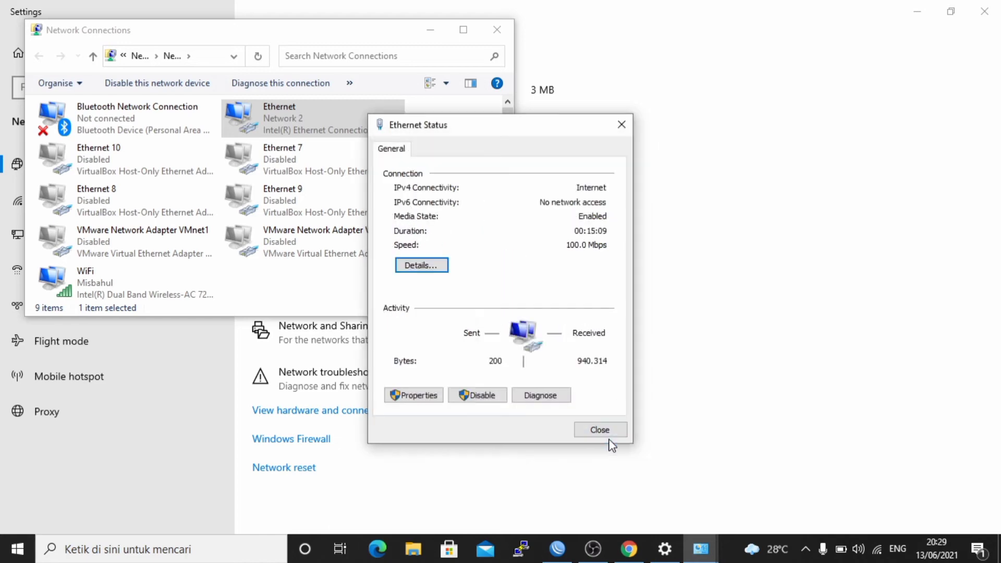
click(594, 429)
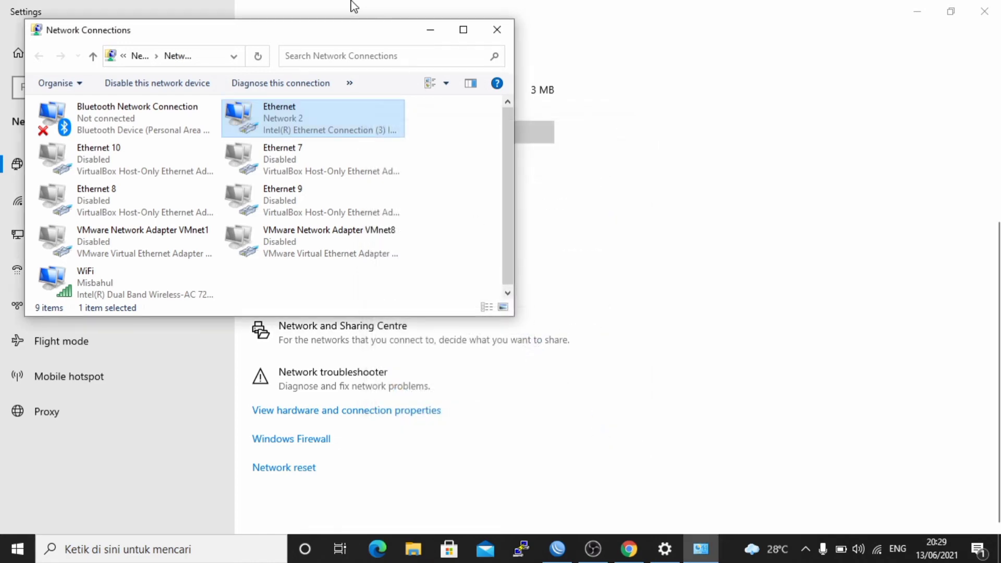
click(424, 36)
click(916, 12)
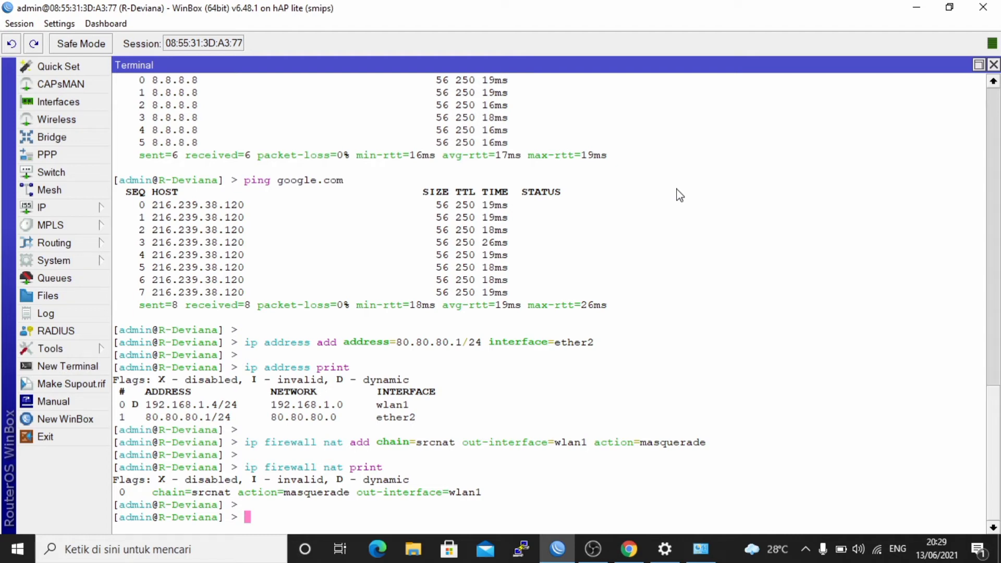
Open the Windows Command Prompt and test the client's connection to the router by pinging 80.80.80.1.
key(super+r)
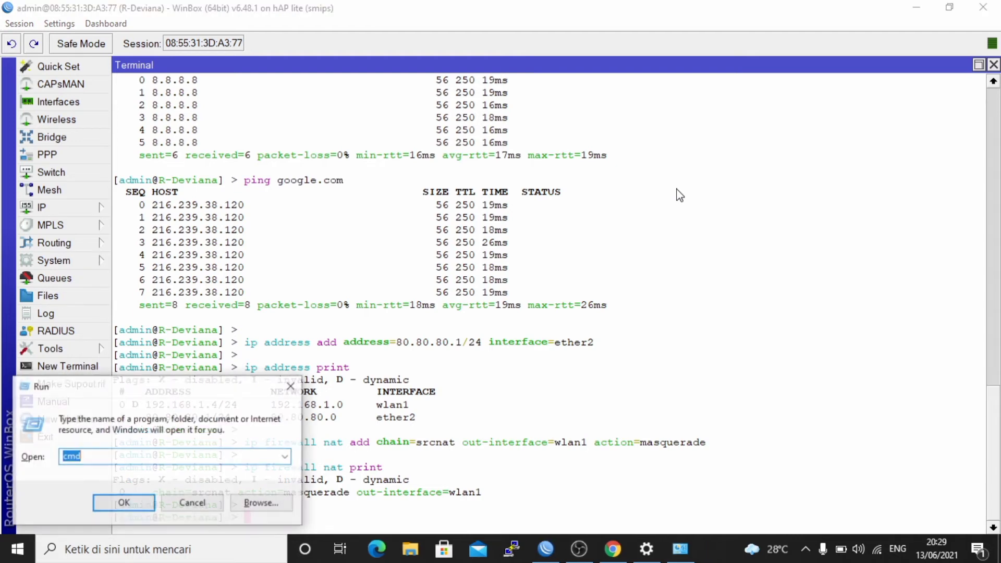
key(Return)
text(pi)
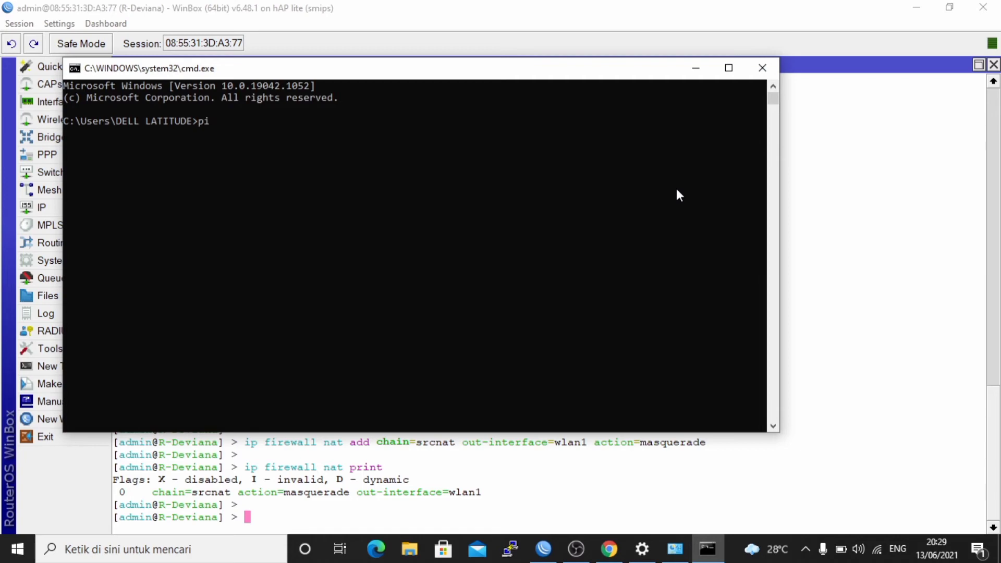
text(ng 80.80.80.1)
key(Return)
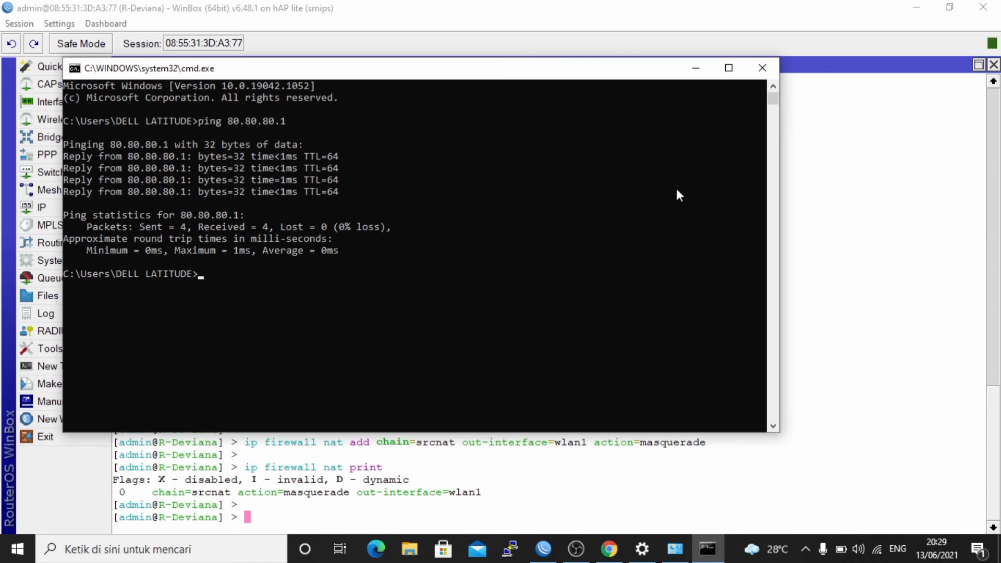
Test the client's internet access by pinging google.com, close the Command Prompt and return to the router terminal.
text(ping google.com)
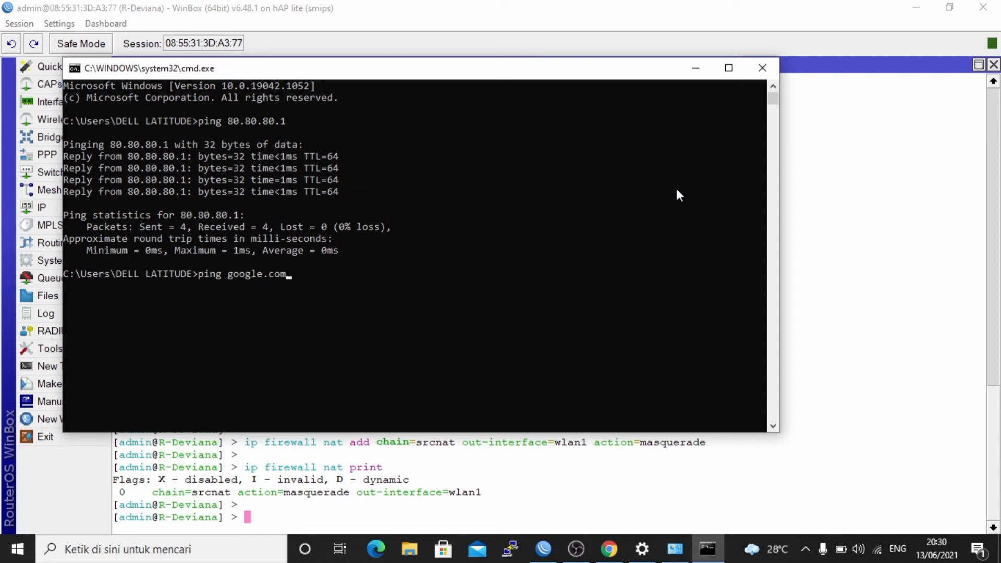
key(Return)
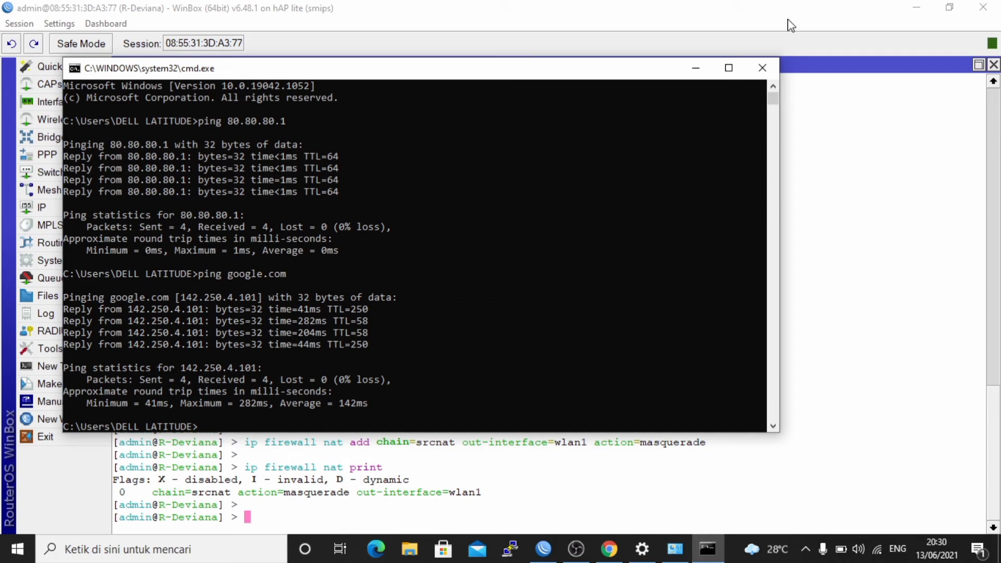
click(763, 68)
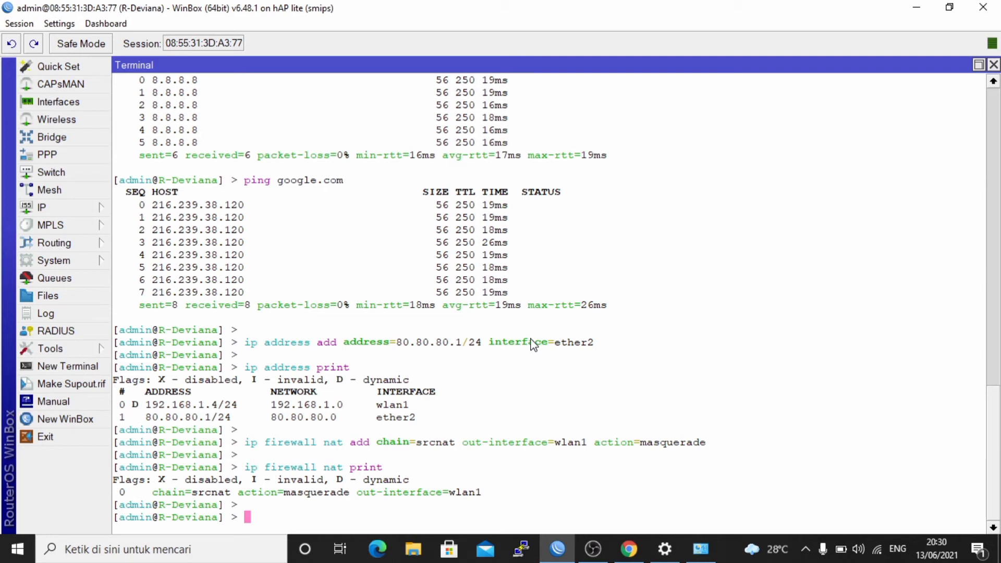
key(Return)
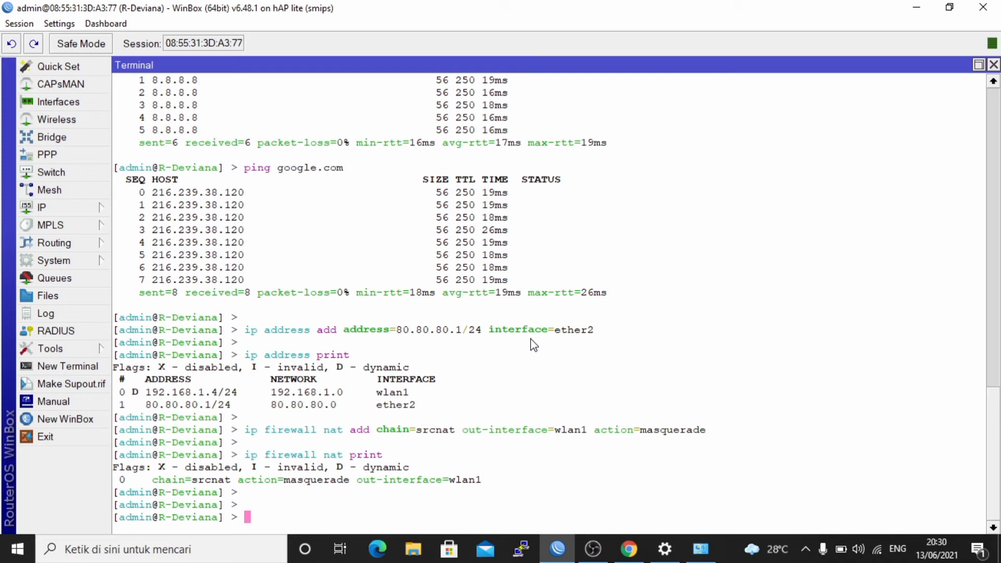
Begin a firewall filter add command in the router terminal with chain=forward and src-address=80.80.80.2.
text(ip firewall fil)
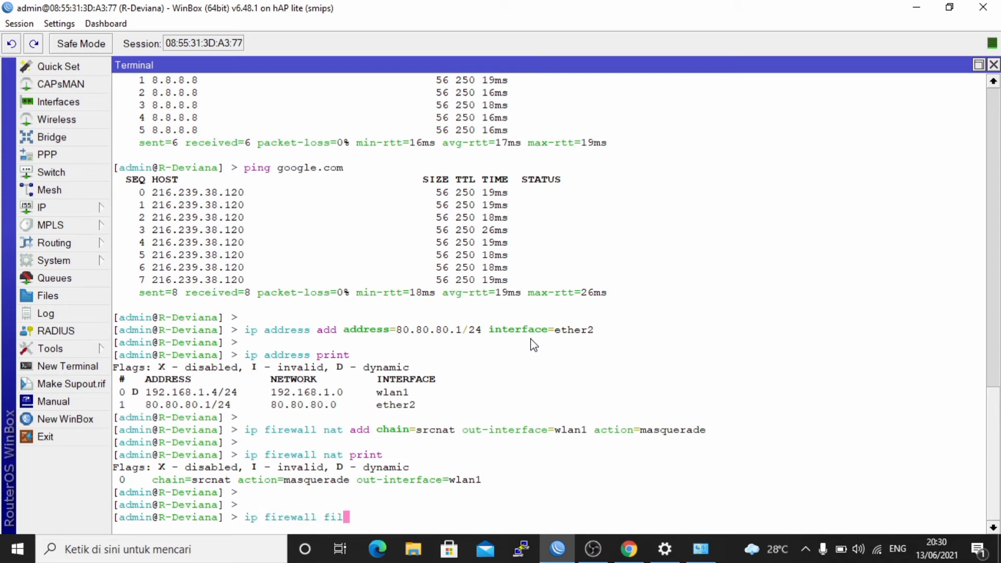
text(ter add ca)
key(BackSpace)
text(hain=f)
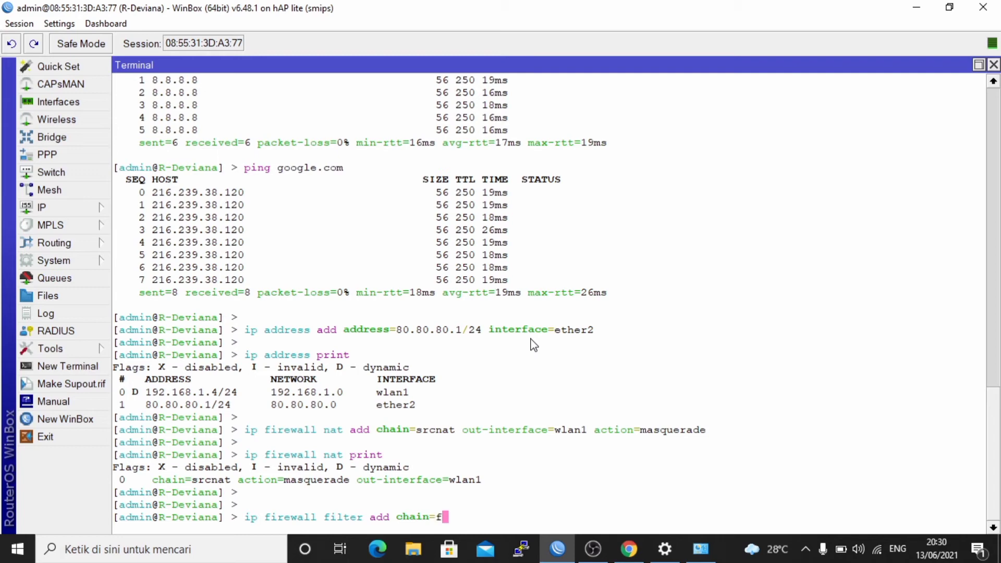
text(orward)
text(src)
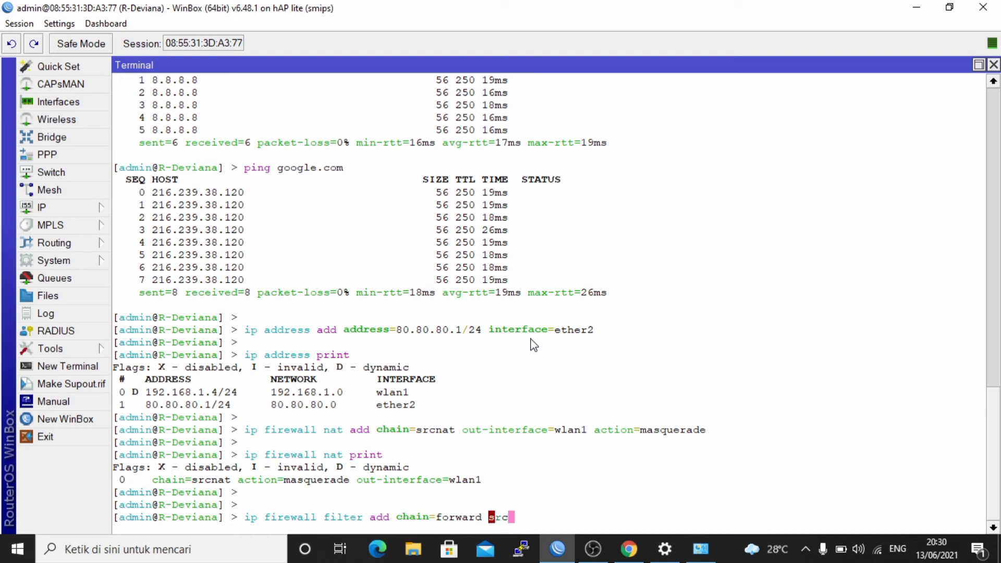
text(-address=)
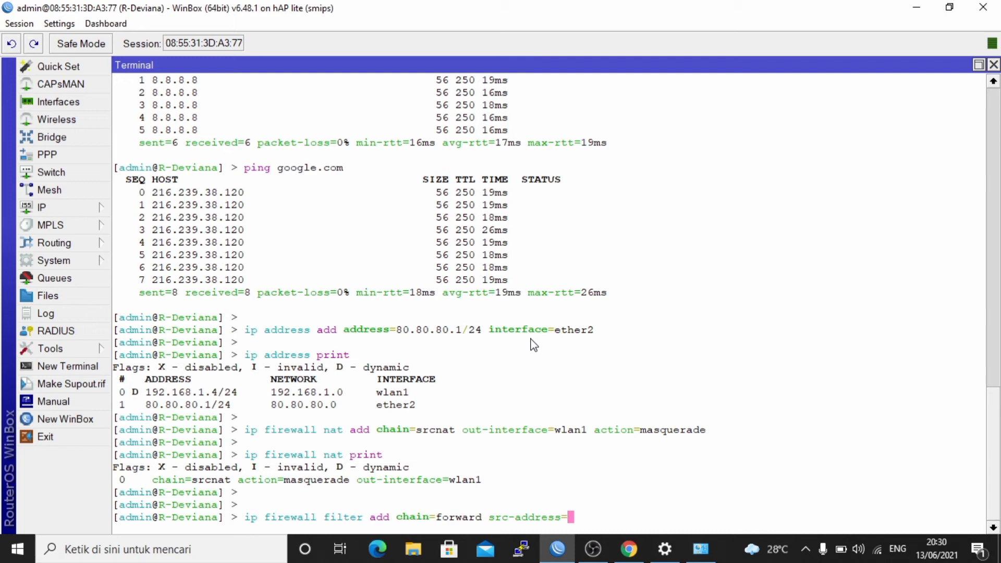
text(80.80.80.2 proyo)
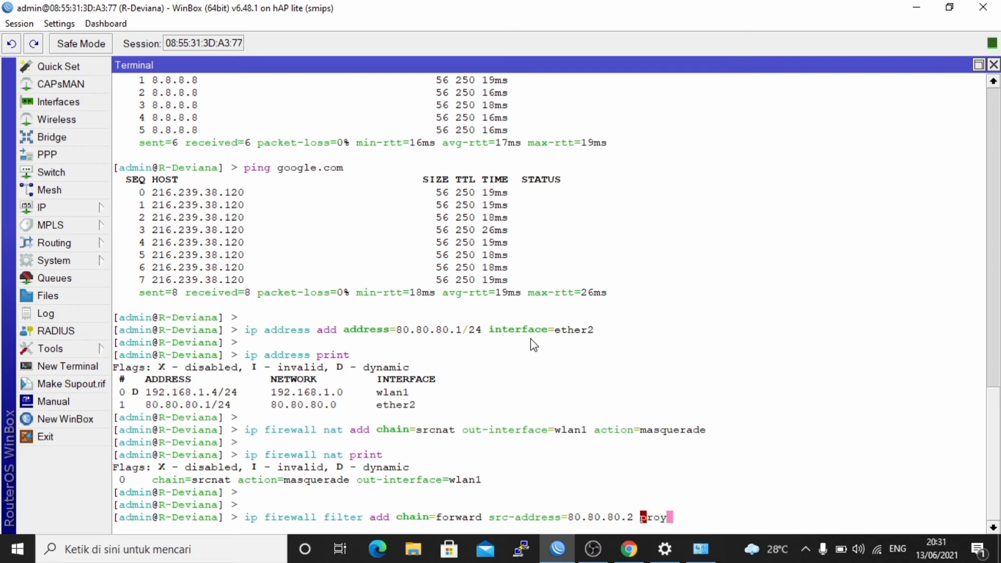
Limit the forward rule being written to ICMP traffic with protocol=icmp.
key(BackSpace)
key(BackSpace)
key(BackSpace)
key(BackSpace)
text(rotocol=icmp)
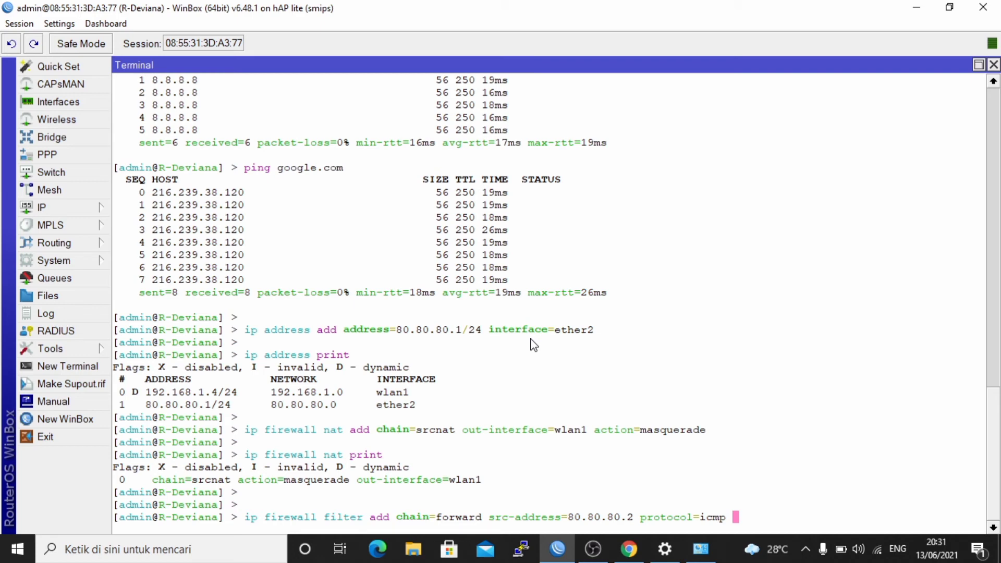
Complete the filter rule with out-interface=wlan1 and action=drop, and run the command.
text(out-i)
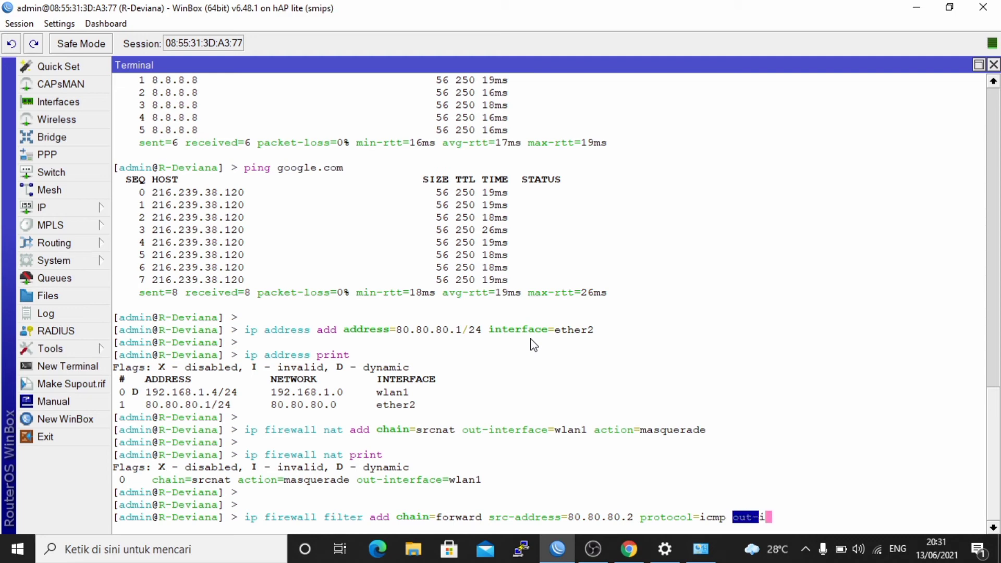
text(nterface=)
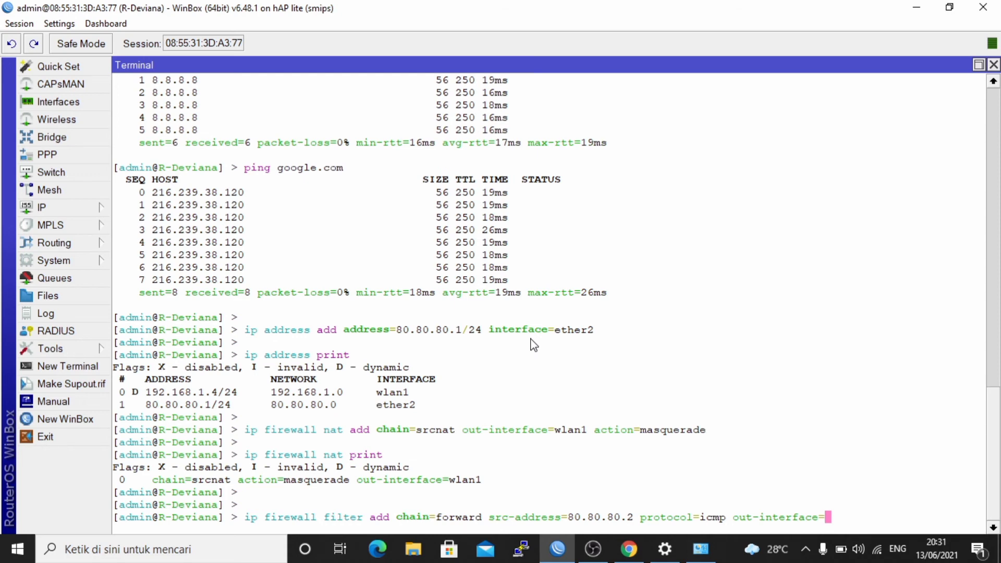
text(wlan1 action=drop)
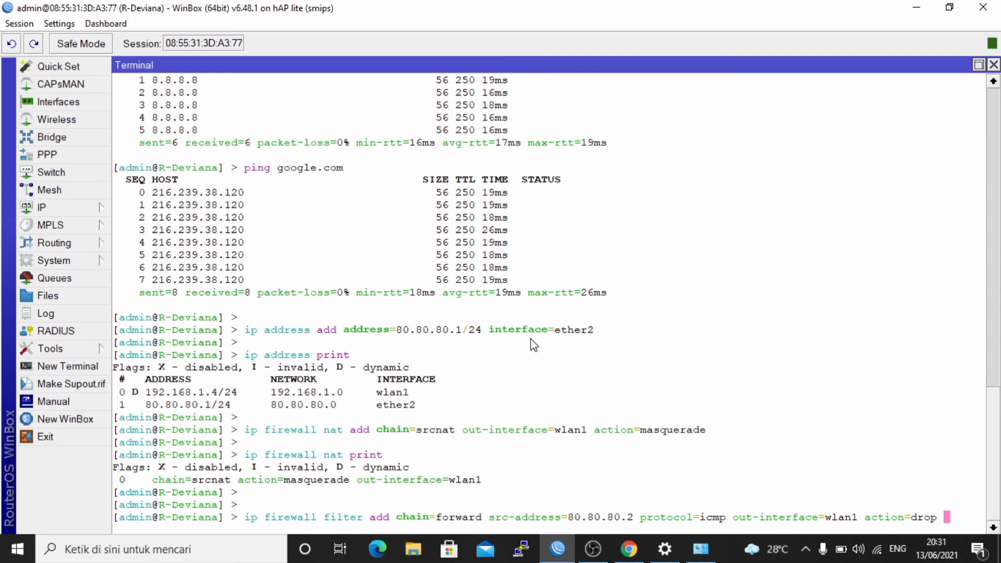
key(Return)
key(Return)
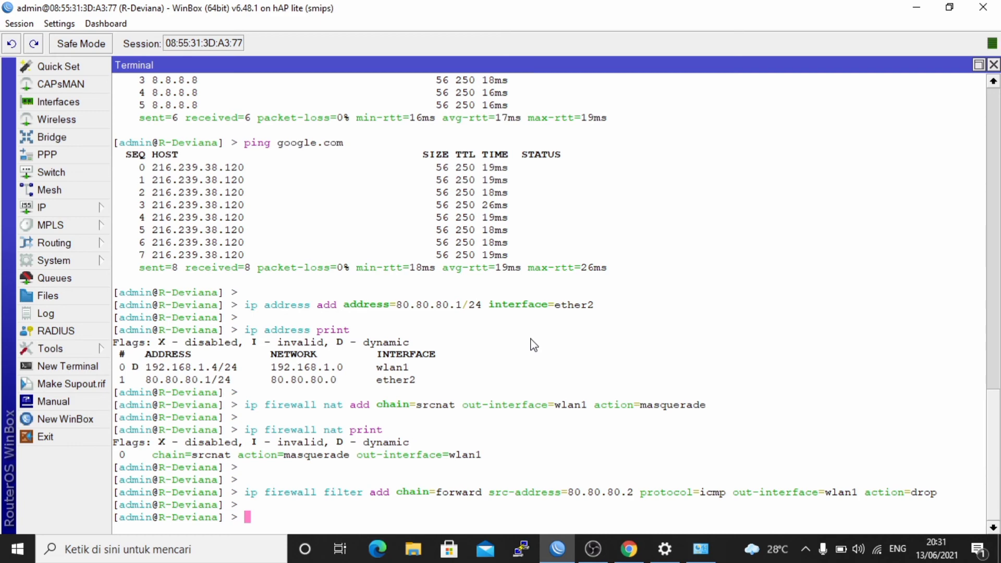
Print the router's firewall filter rules to check the new entry.
text(ip firewall )
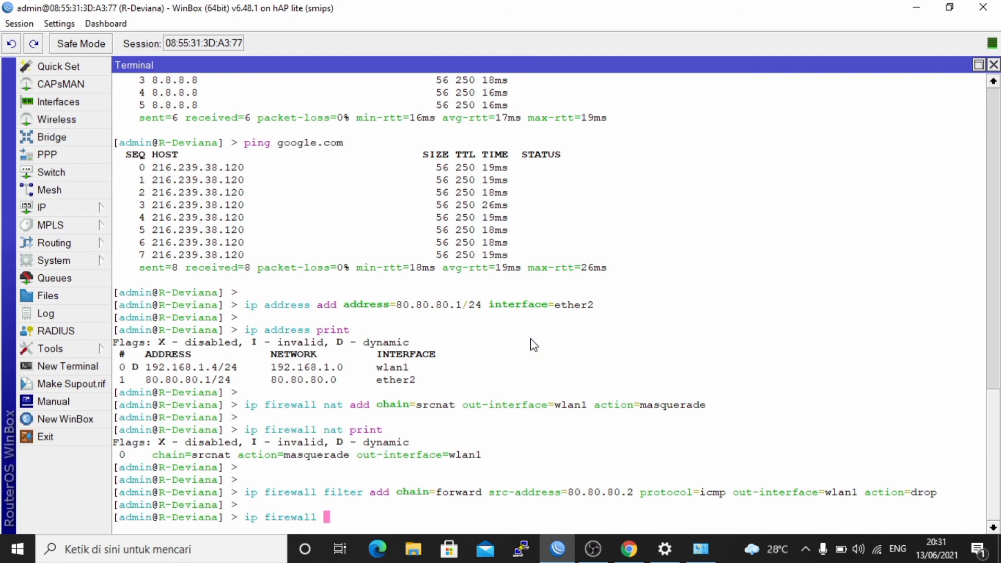
text(filter print)
key(Return)
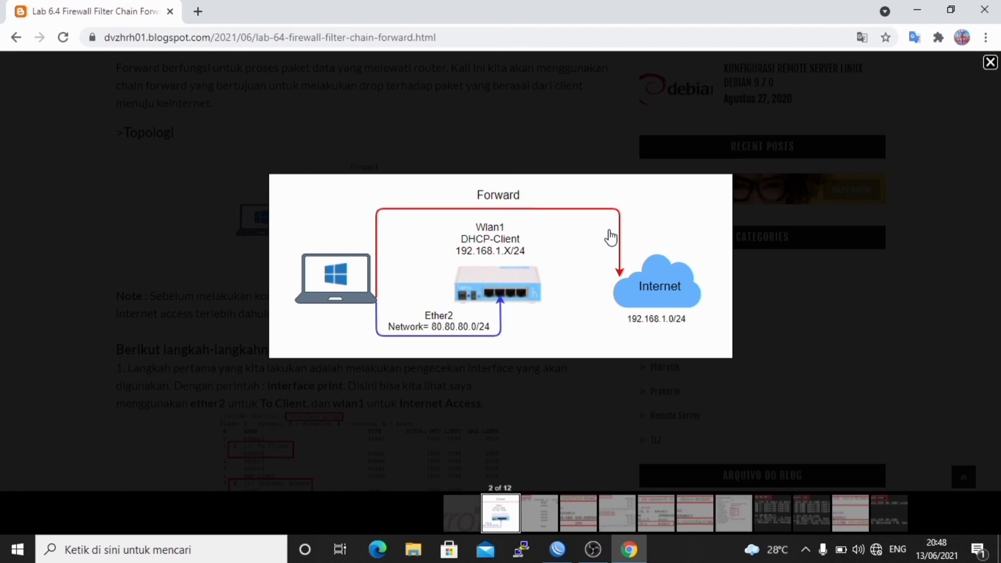
Open the Windows Command Prompt and test the forward drop rule from the client by pinging google.com.
key(super+r)
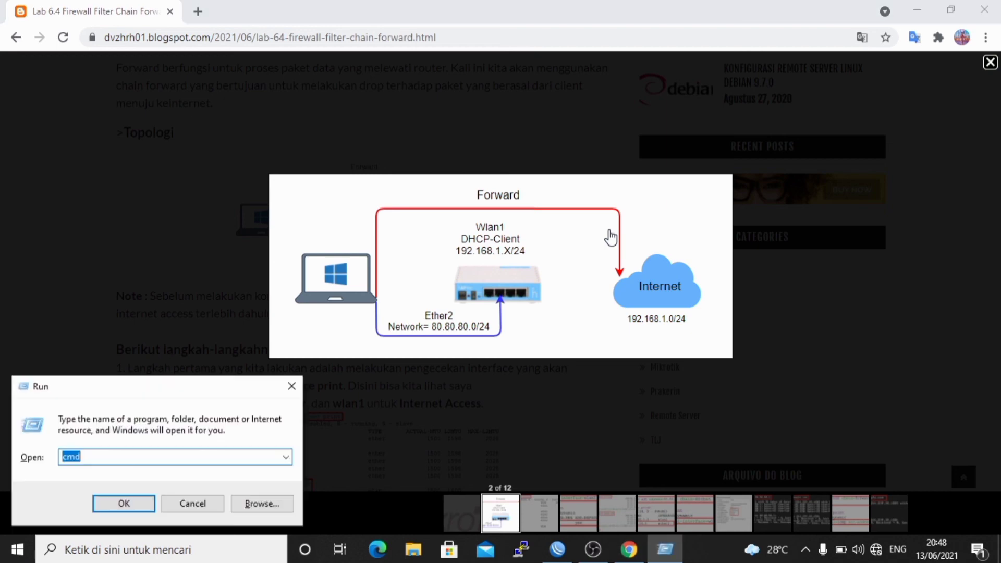
key(Return)
text(pin)
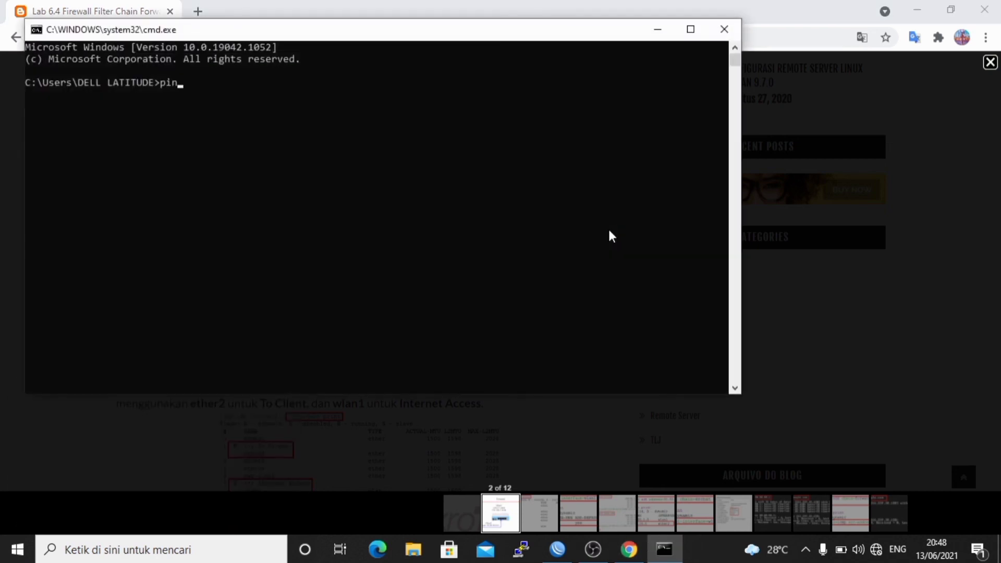
text(g google.com)
key(Return)
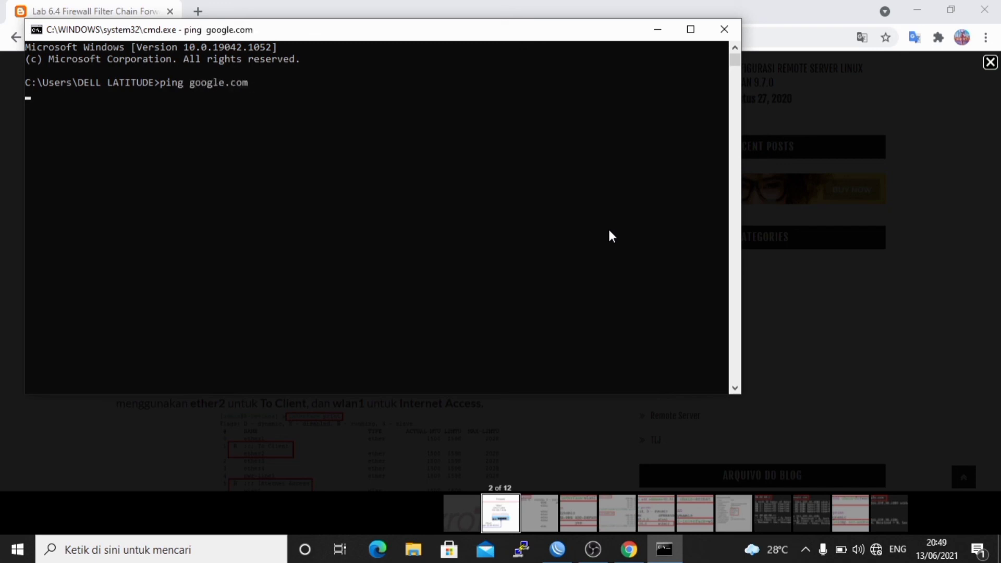